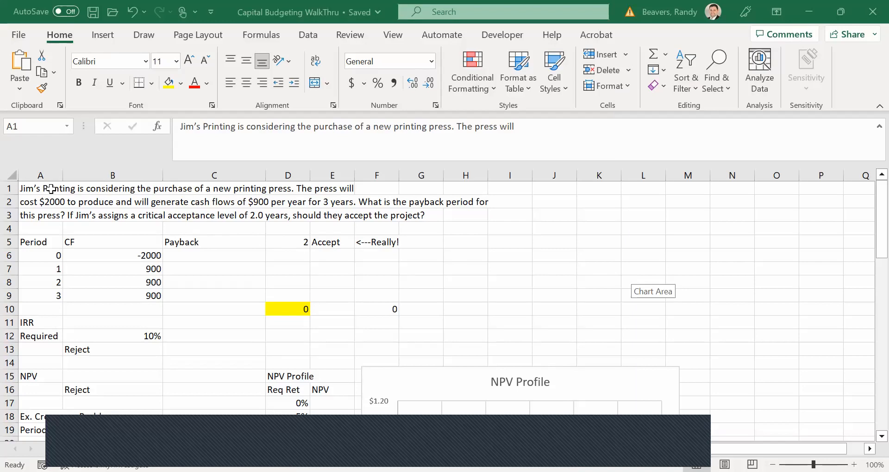
click(51, 189)
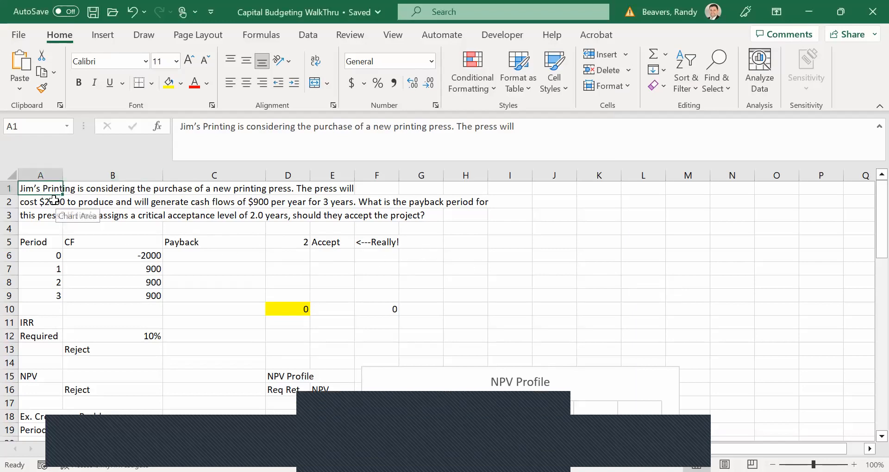
click(77, 431)
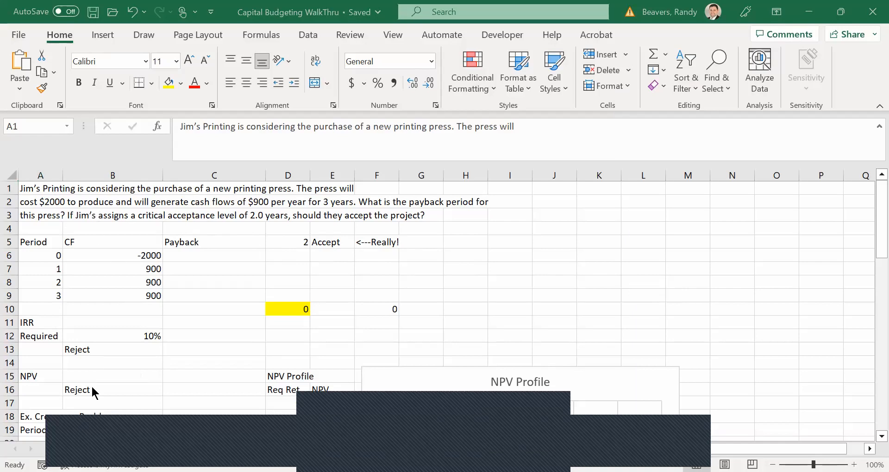
drag(78, 430, 92, 387)
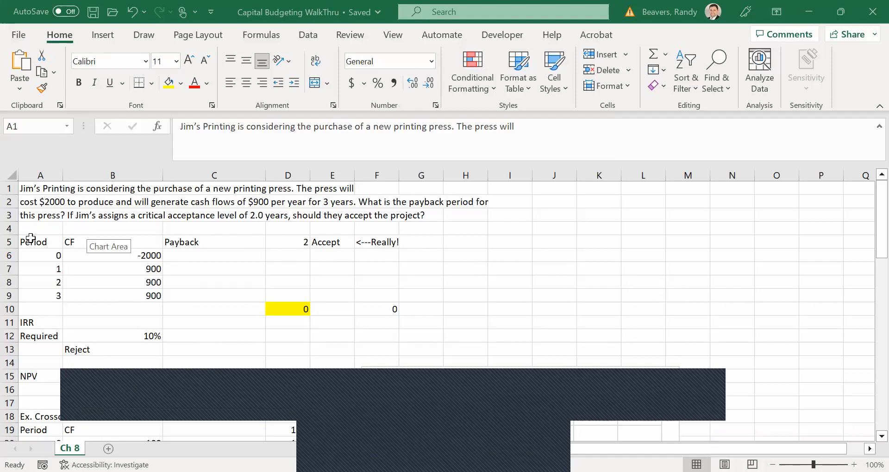
Zoom the worksheet to fit the payback table in range A5:F10.
drag(30, 238, 365, 311)
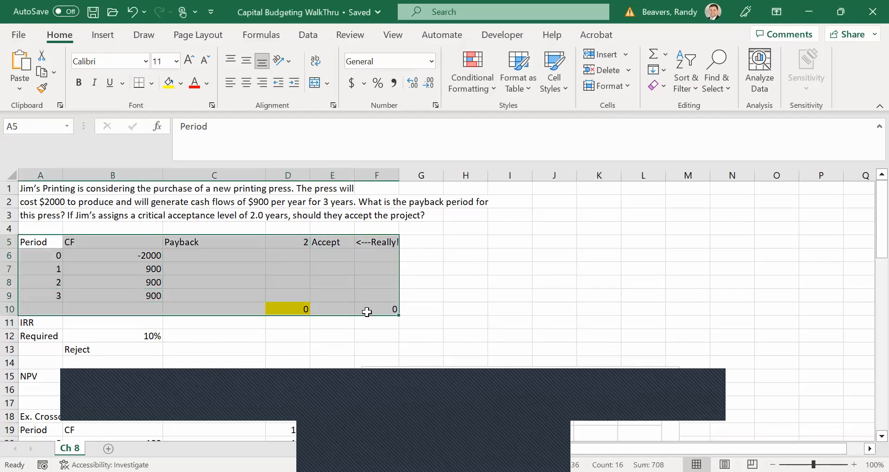
click(391, 39)
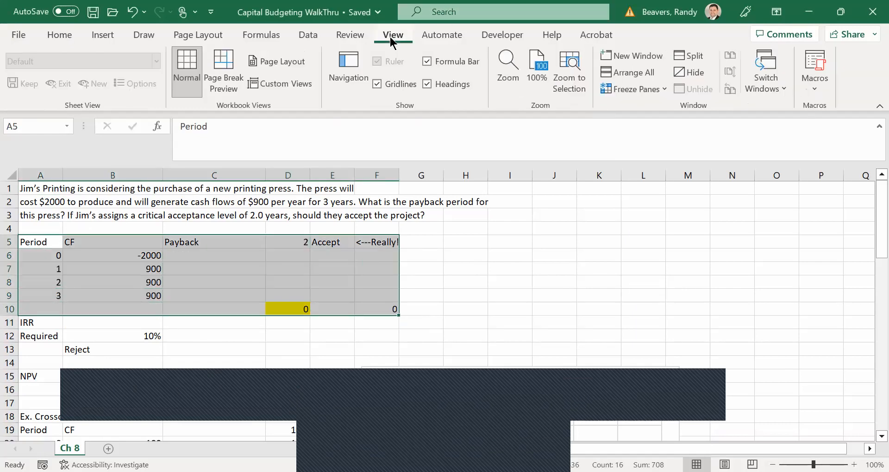
click(566, 86)
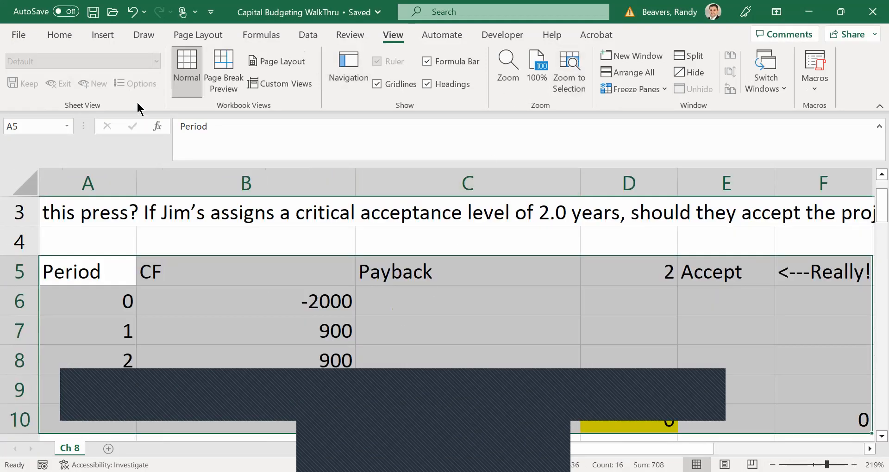
Calculate the balance left after period 1 in C7 with the formula =B6+B7.
click(402, 329)
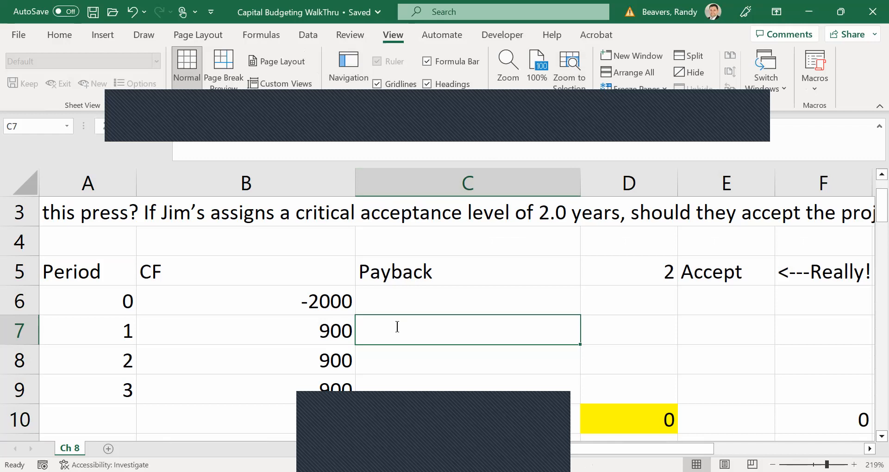
text(=)
click(314, 309)
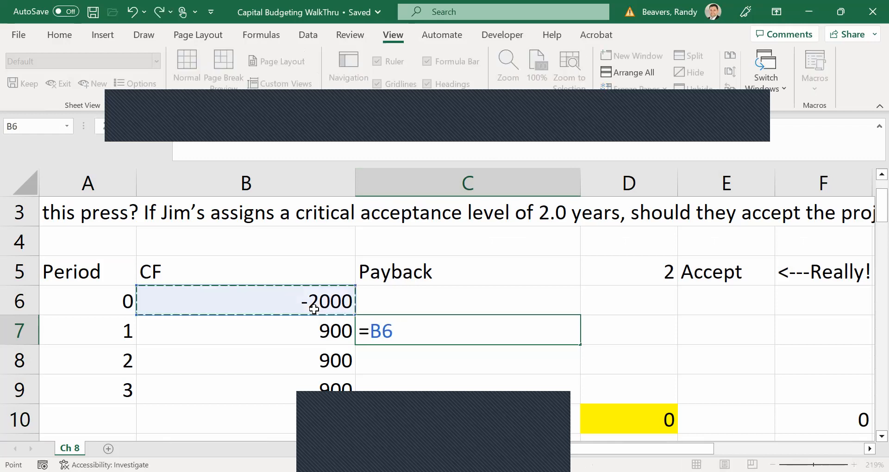
text(+)
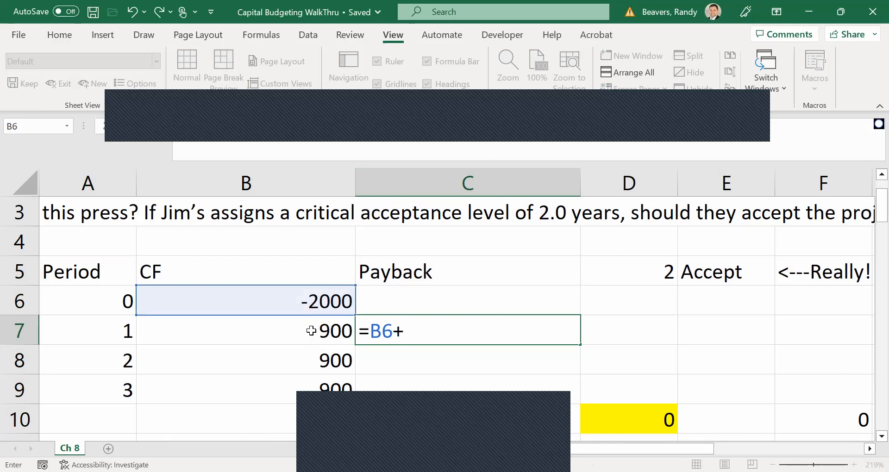
click(311, 329)
key(Return)
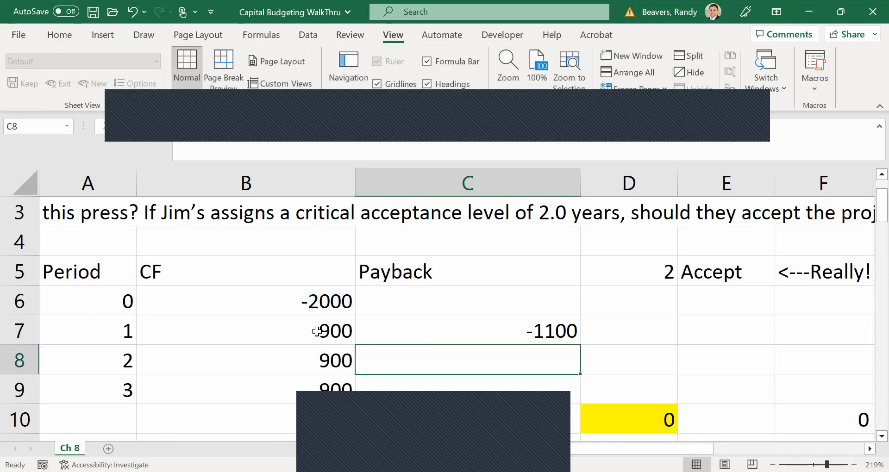
Enter 1 in D7 to count period 1 as a full payback year.
click(629, 336)
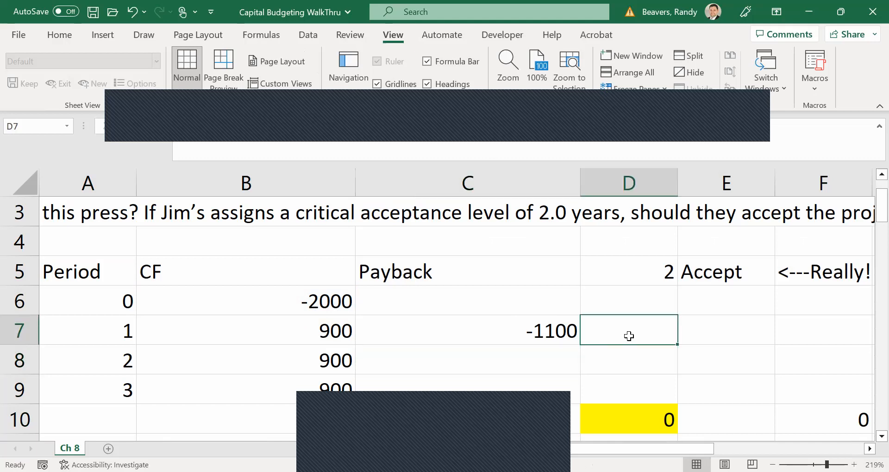
text(1)
key(Return)
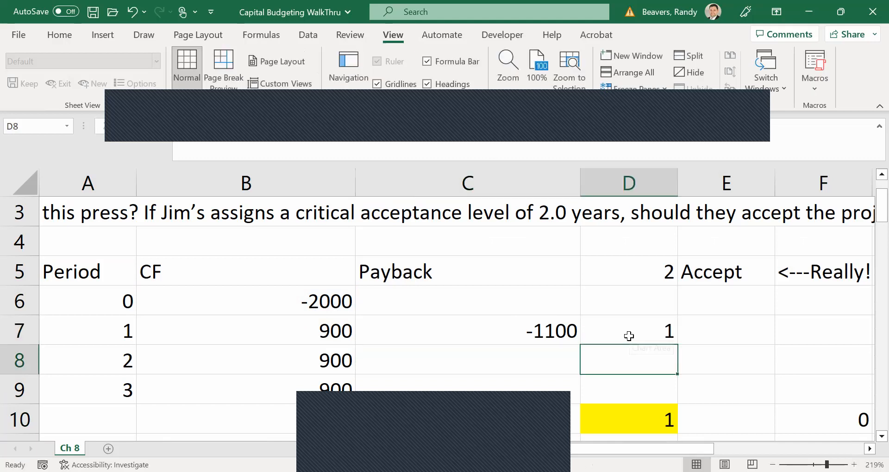
Calculate the balance left after period 2 in C8 with the formula =C7+B8.
key(Left)
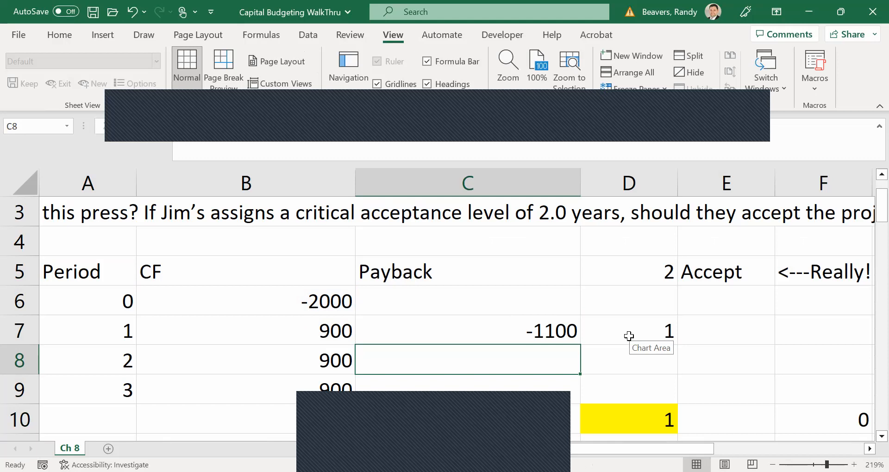
text(=)
click(513, 331)
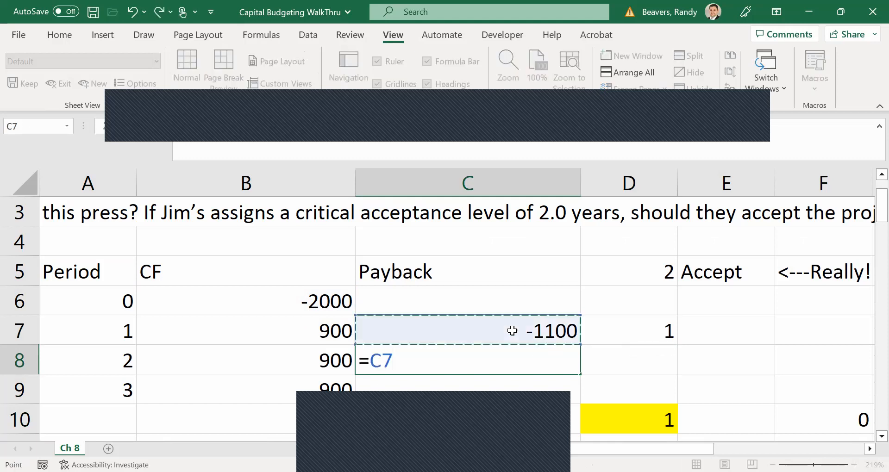
text(+)
click(227, 356)
key(Return)
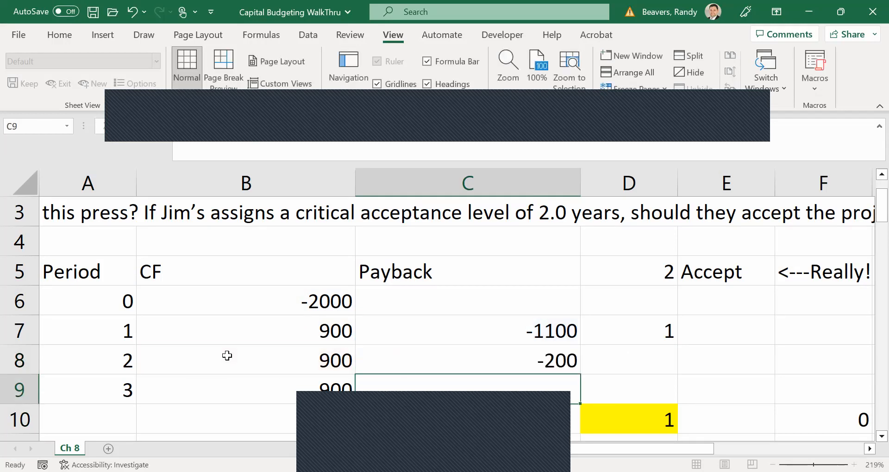
Enter 1 in D8 to count period 2 as a full payback year.
key(Up)
key(Right)
text(1)
key(Return)
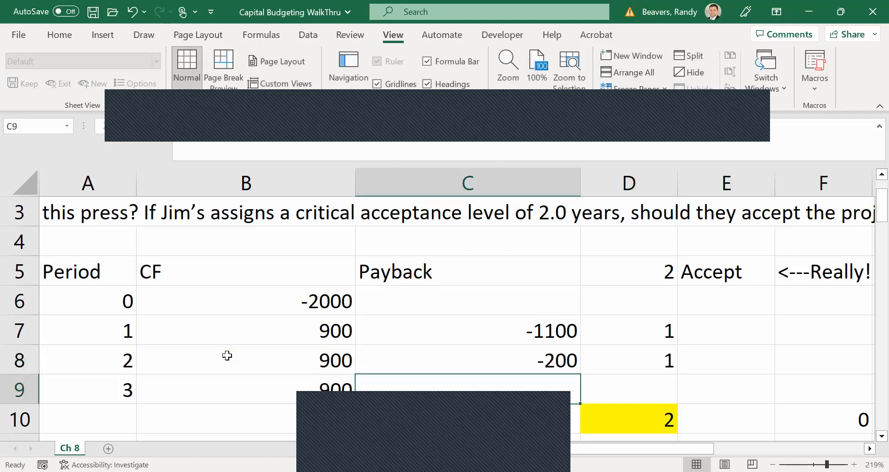
Calculate the fraction of period 3 needed for payback in D9 with the formula =-C8/B9.
key(Up)
key(Down)
key(Left)
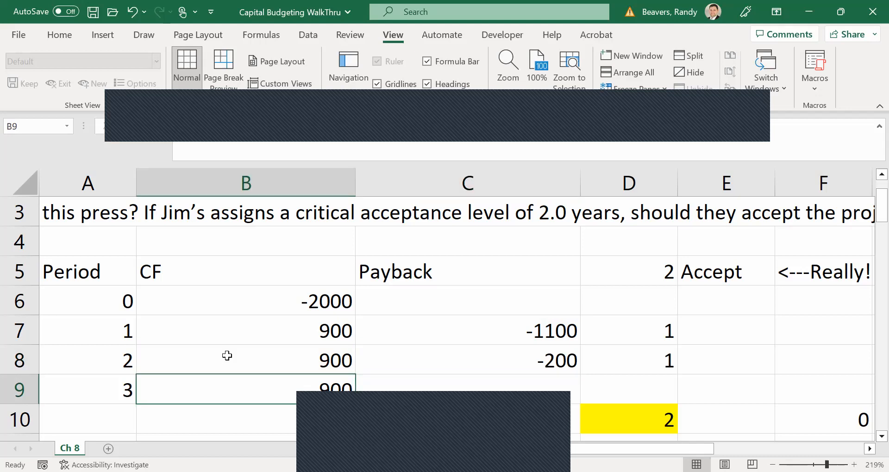
key(Right)
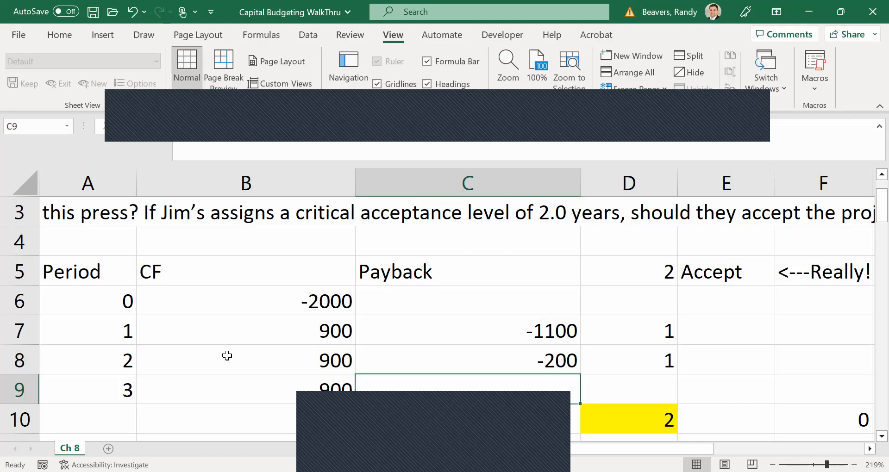
key(Right)
text(=-)
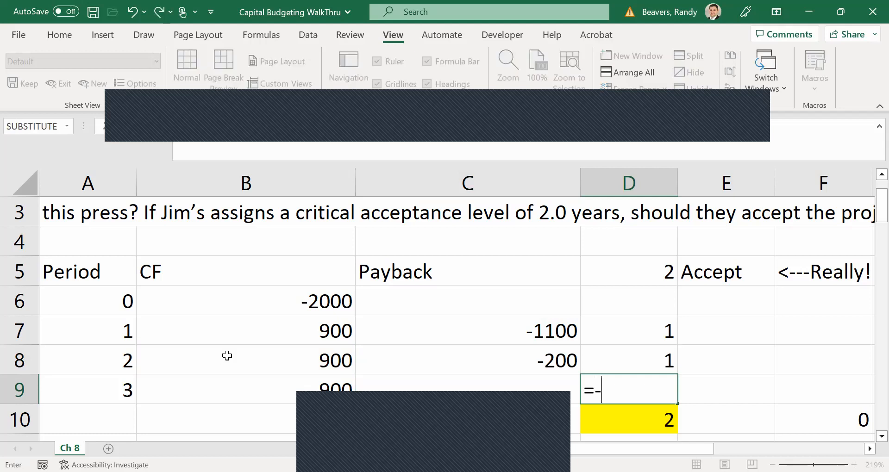
click(451, 358)
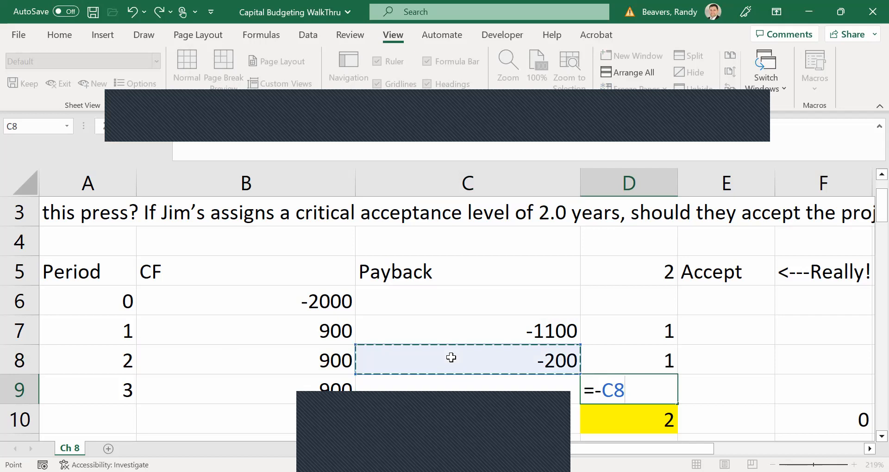
text(/)
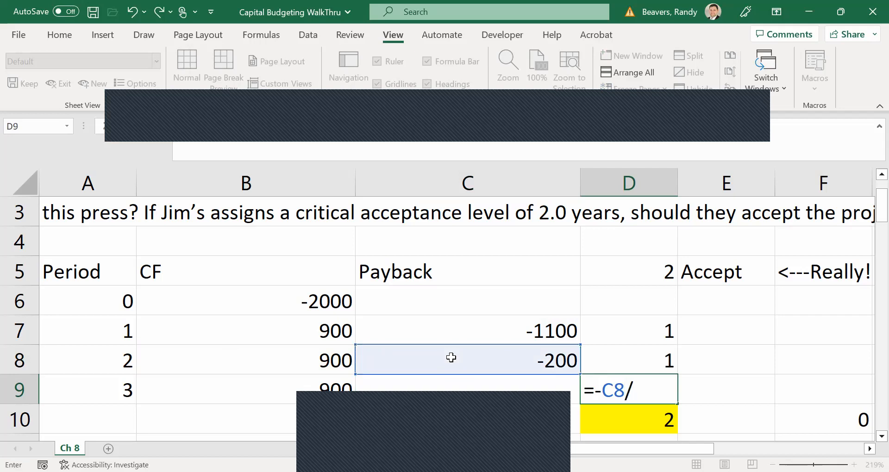
click(325, 386)
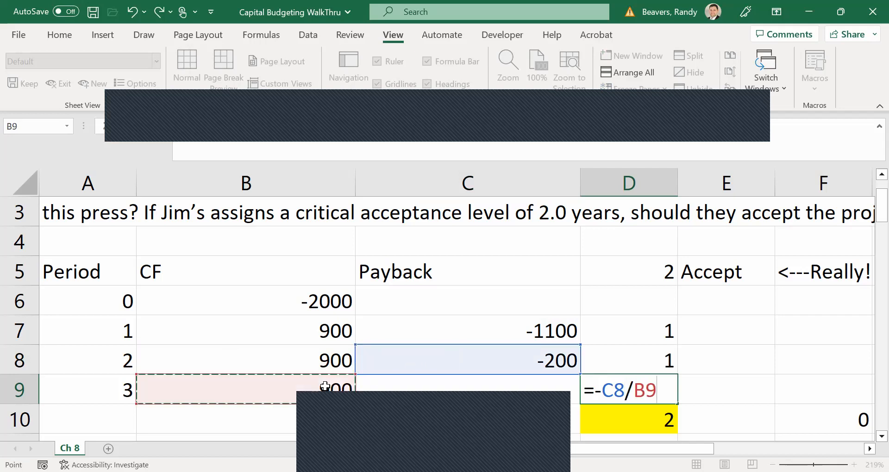
key(Return)
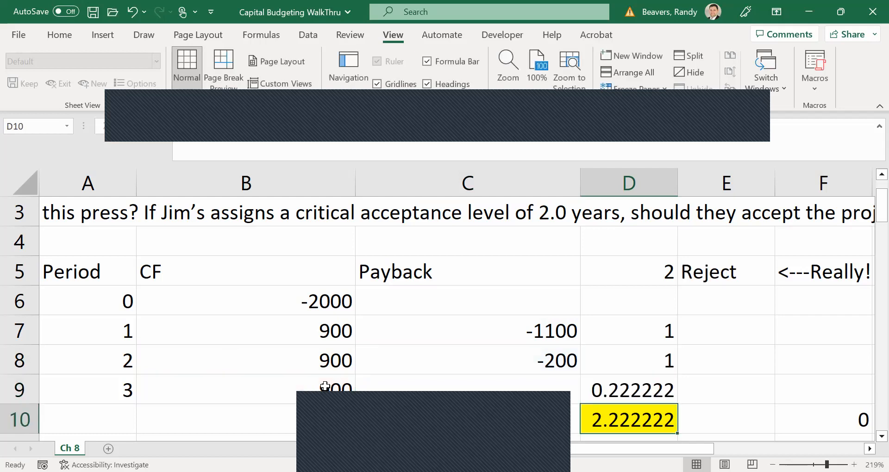
Review the period balances in the Payback column and the total payback period in D10.
key(Up)
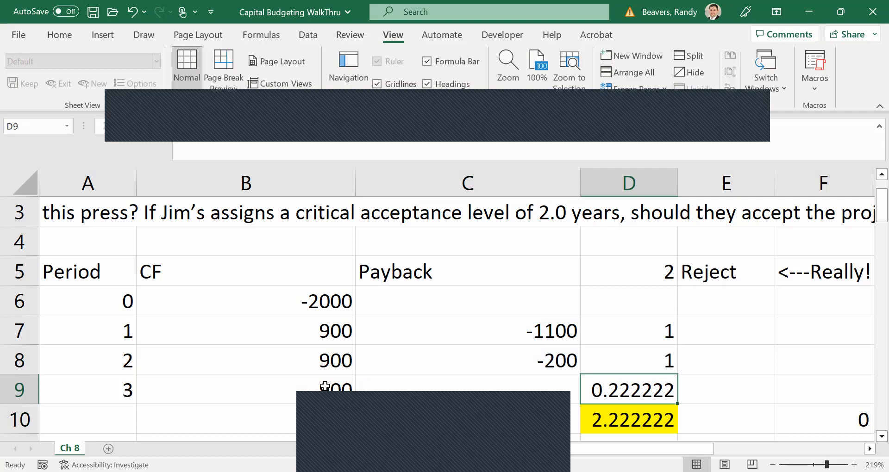
key(Down)
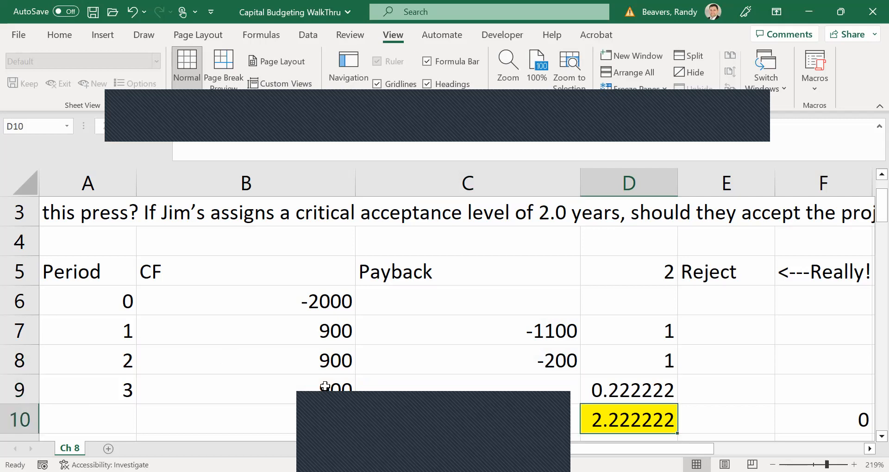
key(Left)
key(Up)
key(Up)
key(Up)
key(Up)
key(Down)
key(Down)
key(Down)
key(Down)
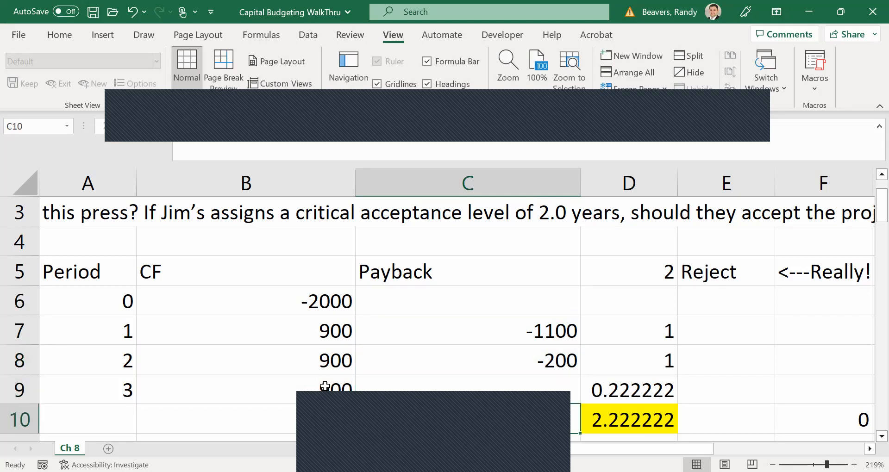
Calculate the payback period directly in B10 with the formula =-B6/B7, dividing the initial cost by the annual cash flow.
key(Left)
text(=)
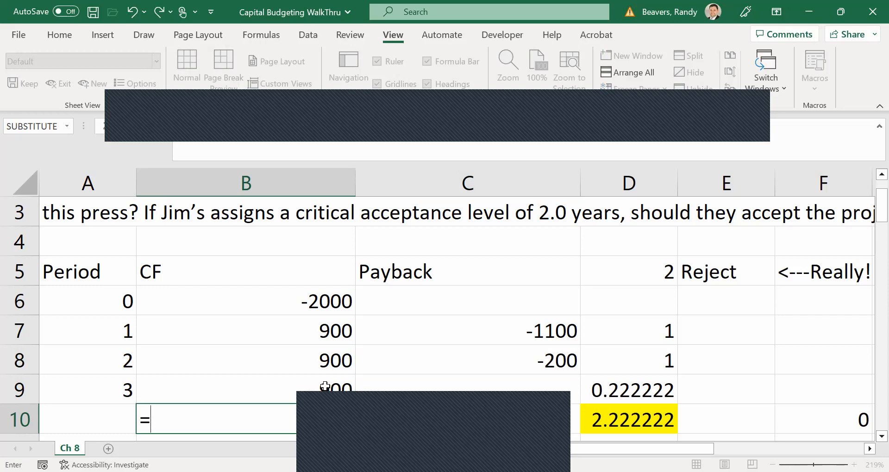
text(-)
click(232, 295)
text(/)
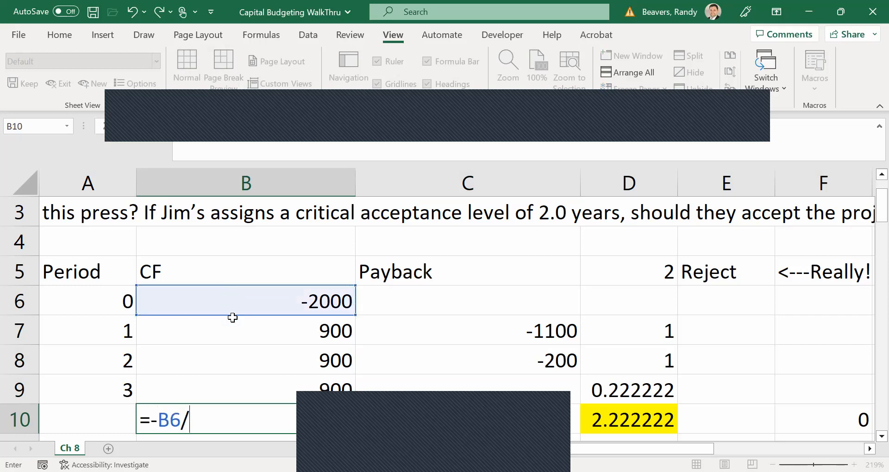
click(233, 332)
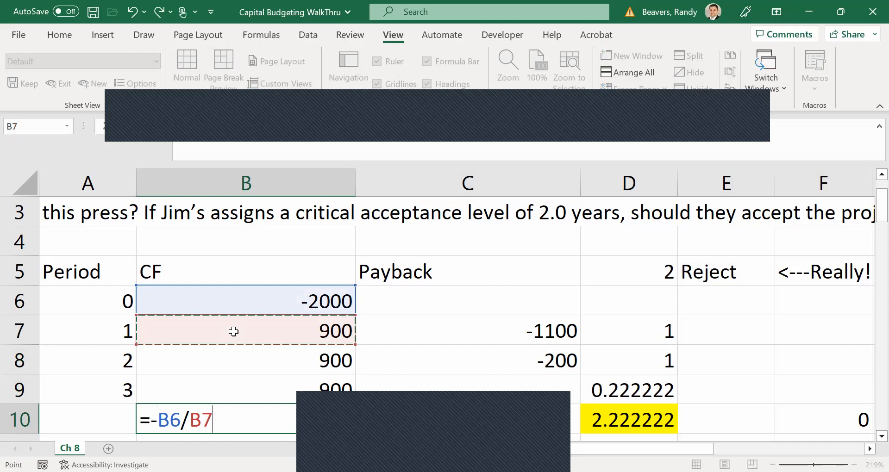
key(Return)
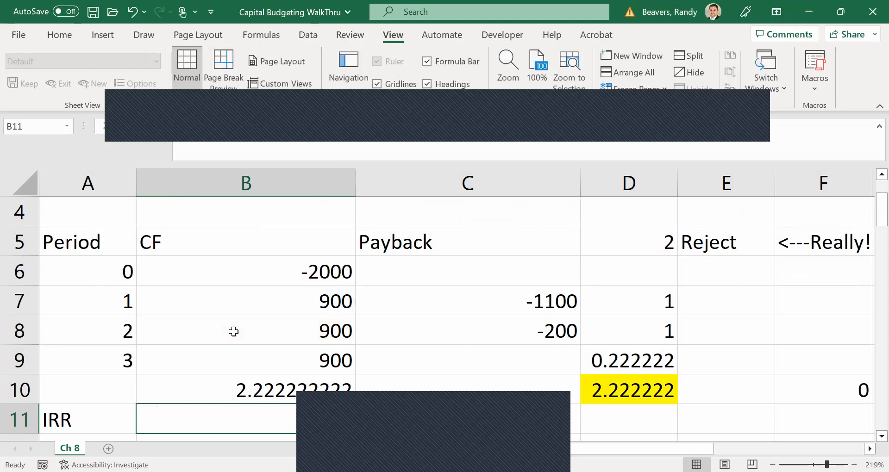
Examine the problem statement, the critical acceptance level in D5 and the accept-or-reject decision in E5.
key(Up)
key(Up)
key(Up)
key(Up)
key(Up)
key(Up)
key(Up)
key(Up)
key(Up)
key(Up)
key(Down)
key(Down)
key(Down)
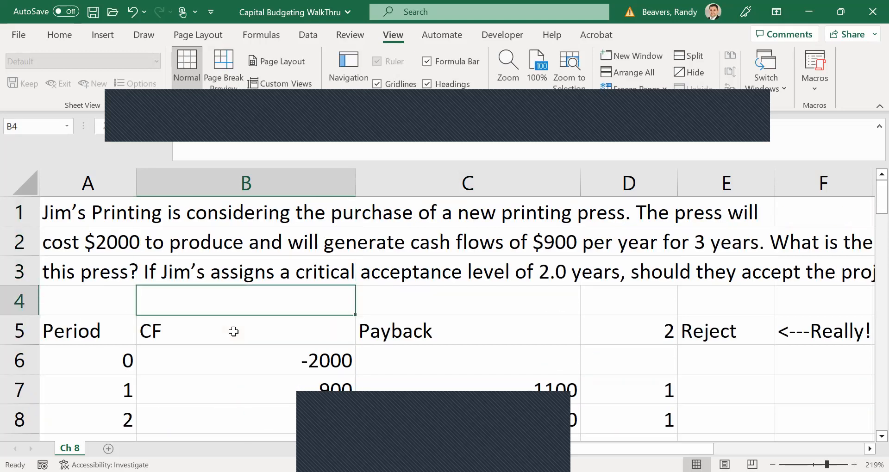
key(Down)
key(Right)
key(Right)
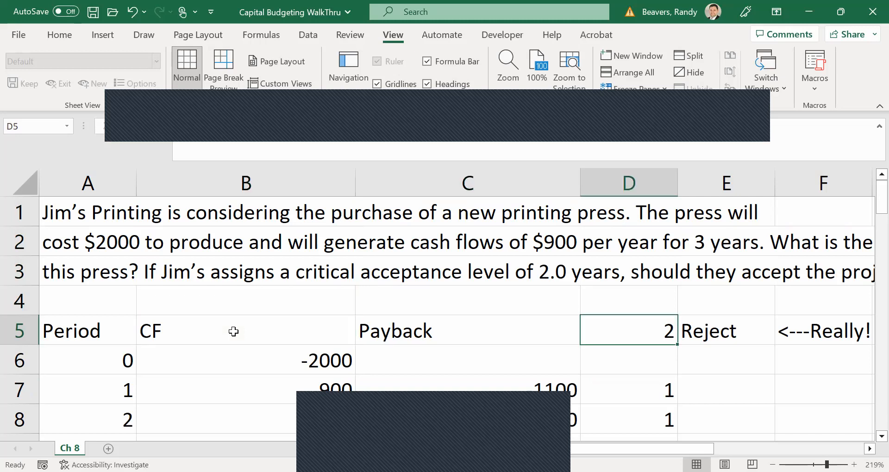
key(Right)
key(Right)
key(Right)
key(Left)
key(Left)
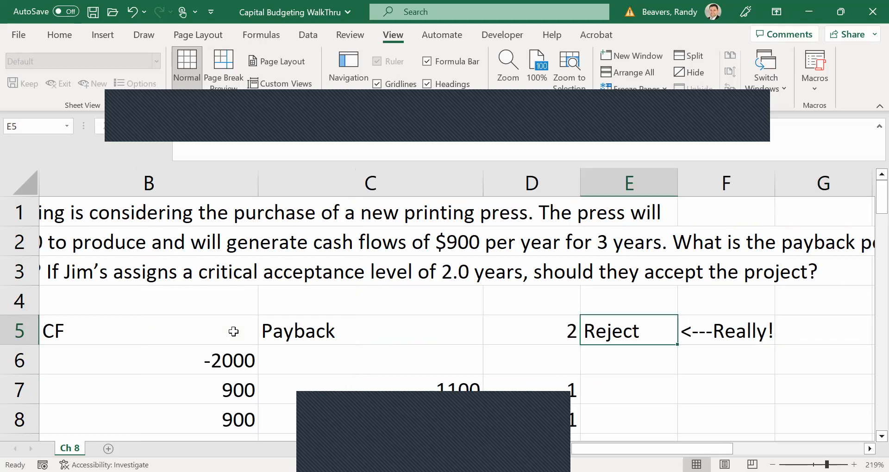
Calculate the internal rate of return in B11 with the formula =IRR(B6:B9) over the project's cash flows.
key(Left)
key(Down)
key(Down)
key(Down)
key(Down)
key(Down)
key(Down)
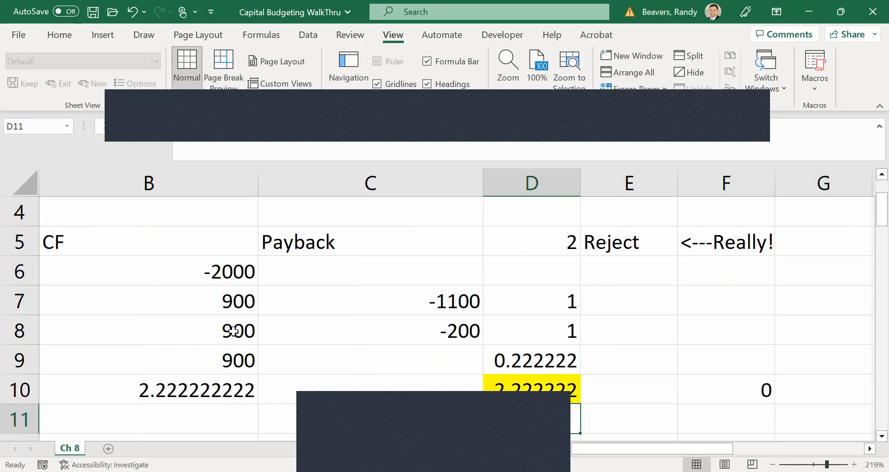
key(Left)
key(Left)
key(Left)
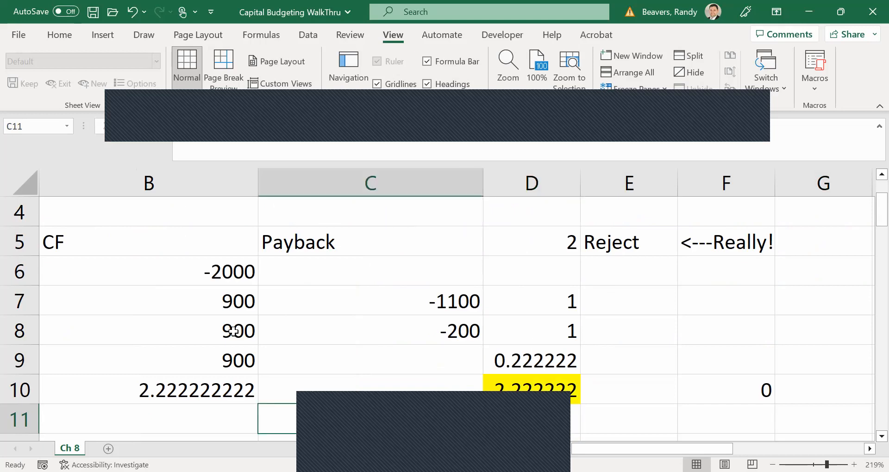
key(Down)
key(Down)
key(Down)
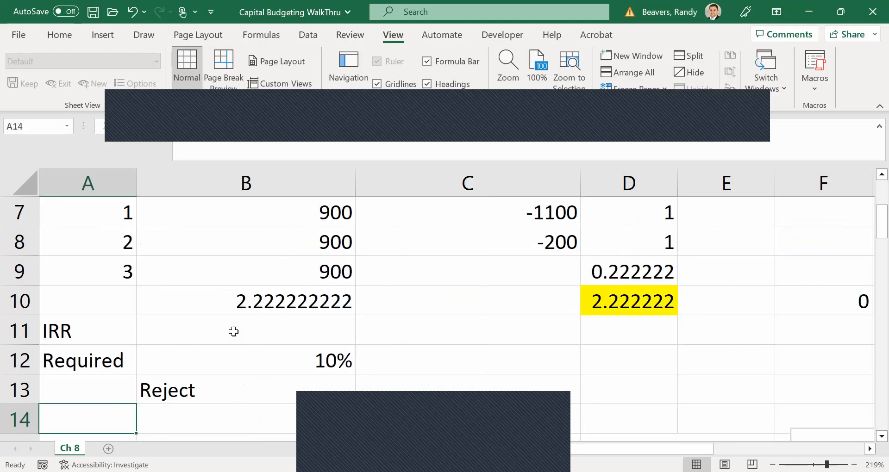
key(Up)
key(Up)
key(Up)
key(Up)
key(Up)
key(Up)
key(Up)
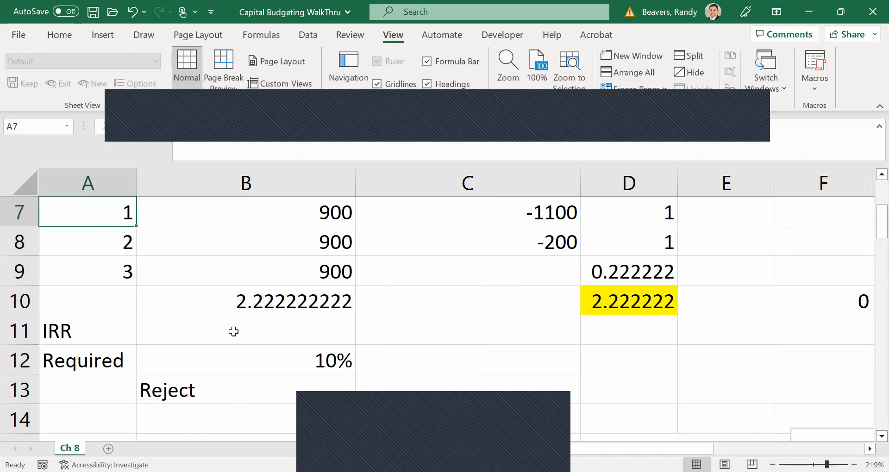
scroll(233, 332, up, 1)
key(Down)
key(Down)
key(Down)
key(Down)
key(Right)
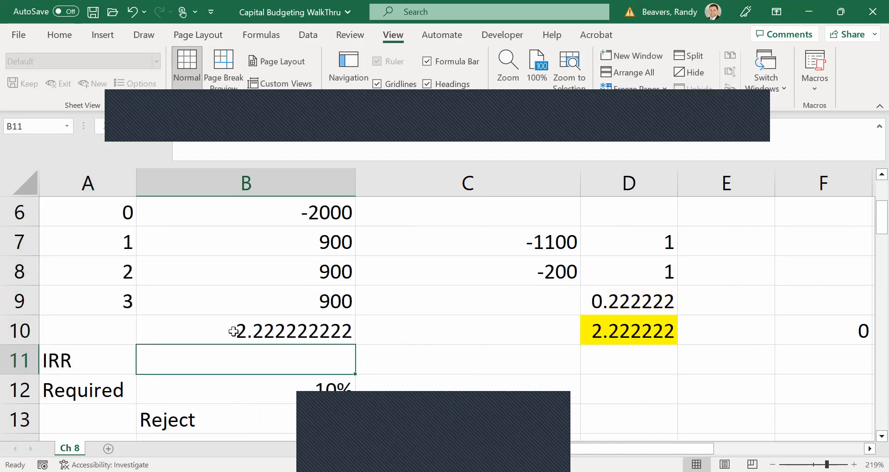
text(=i)
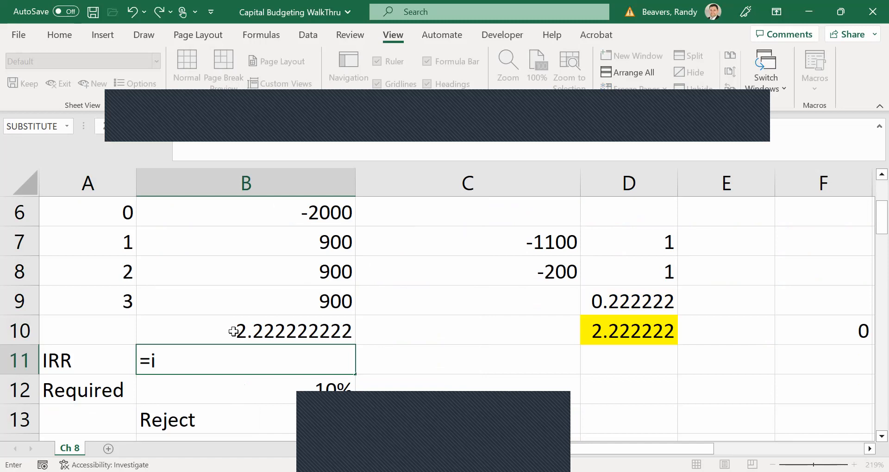
text(rr()
drag(270, 225, 271, 293)
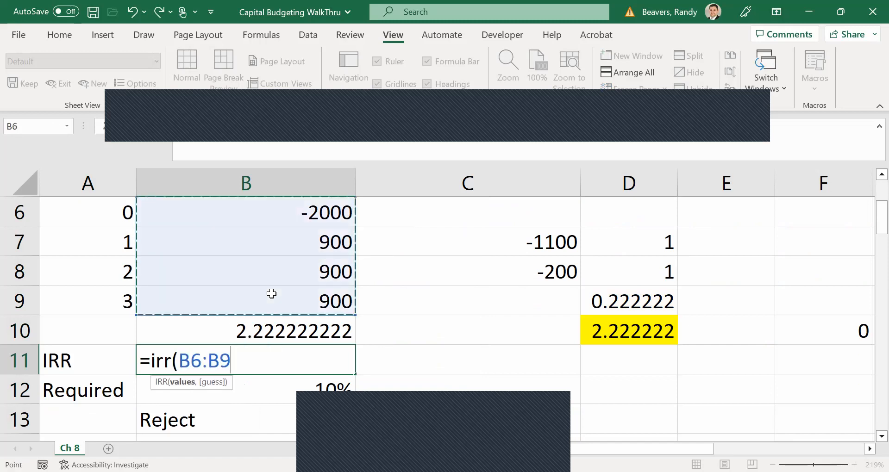
text())
key(Return)
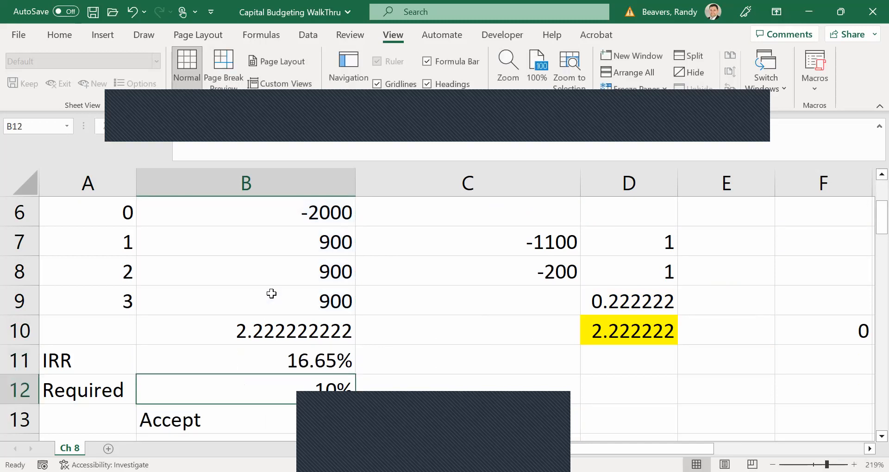
Compare the IRR in B11 with the required return in B12 and check the accept-or-reject decision in B13.
click(316, 354)
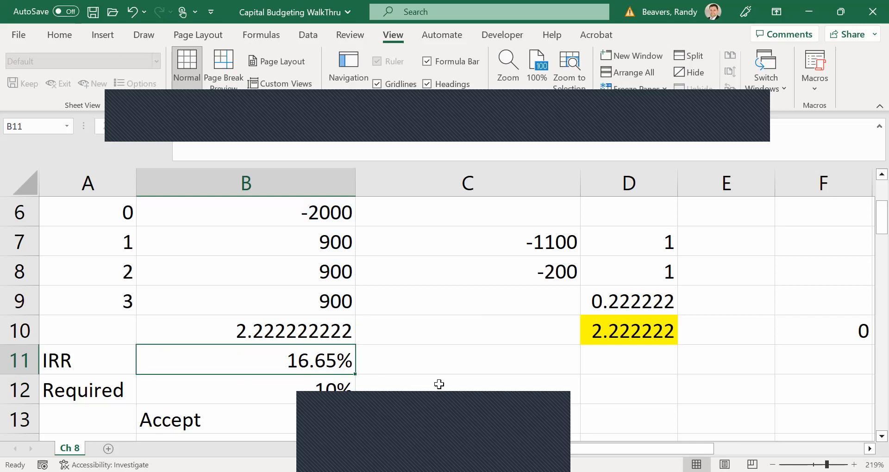
key(Down)
key(Down)
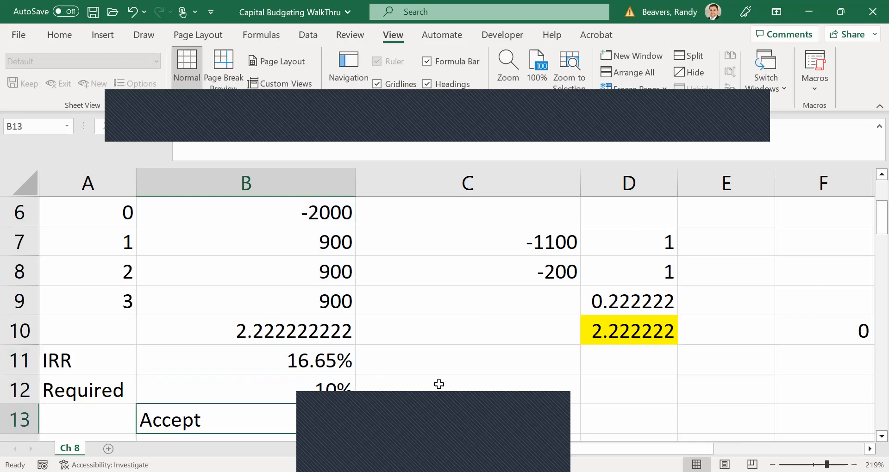
Calculate the net present value in B15 with the formula =B6+NPV(B12,B7:B9), adding the initial cost to the discounted cash flows.
key(Down)
key(Down)
key(Down)
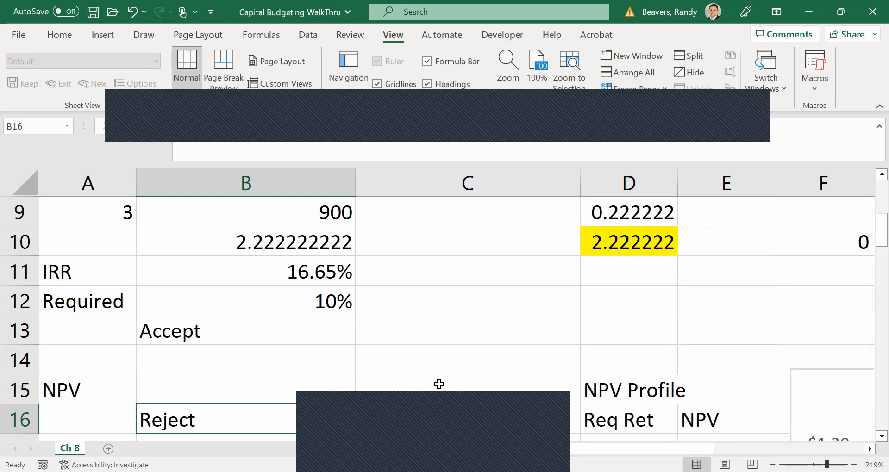
key(Down)
key(Down)
key(Up)
key(Up)
key(Up)
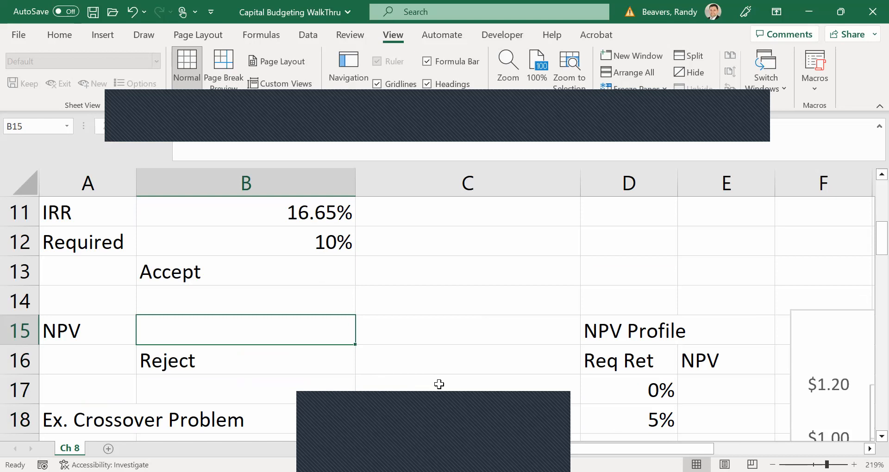
text(=)
scroll(439, 384, up, 2)
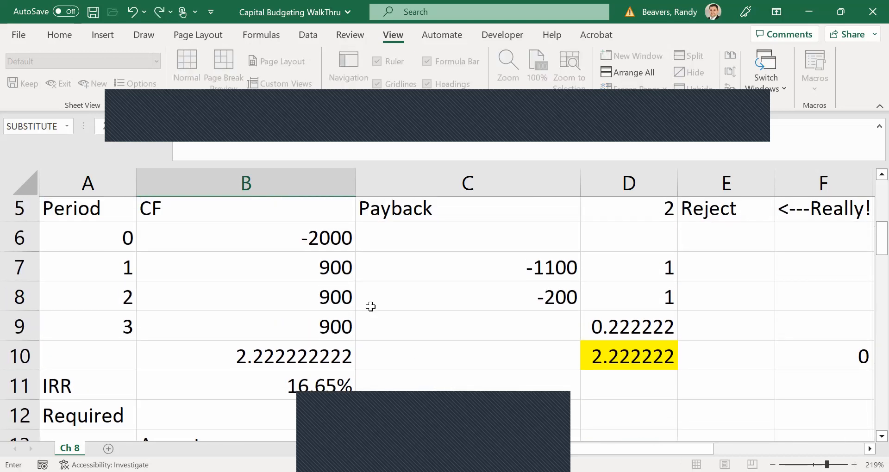
click(313, 247)
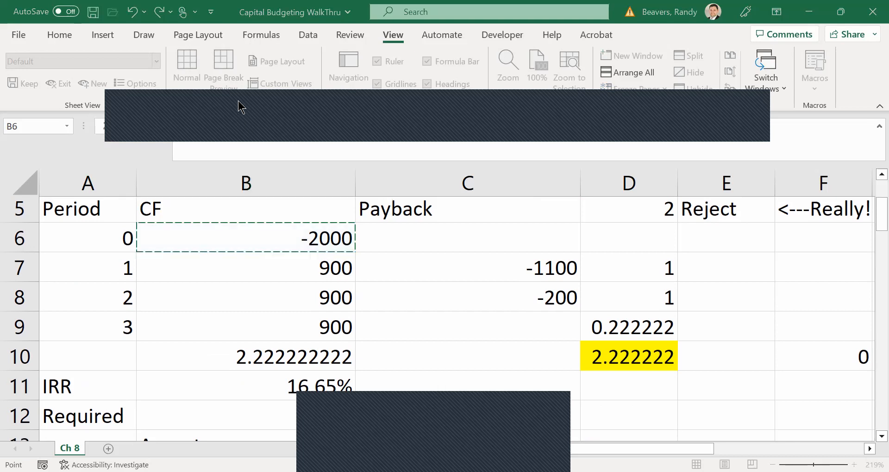
scroll(400, 315, down, 3)
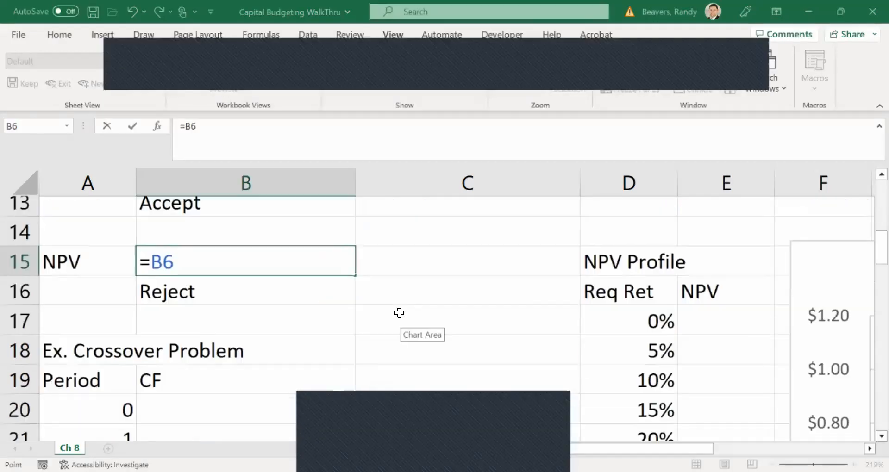
scroll(400, 315, up, 1)
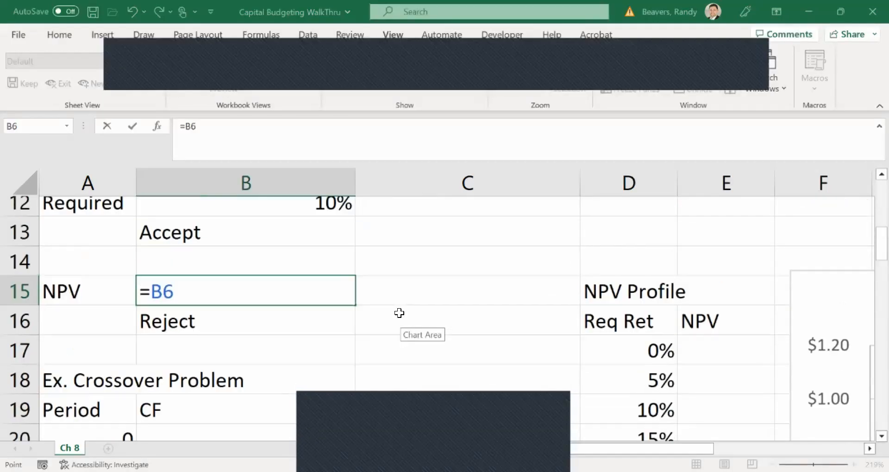
click(324, 293)
text(+)
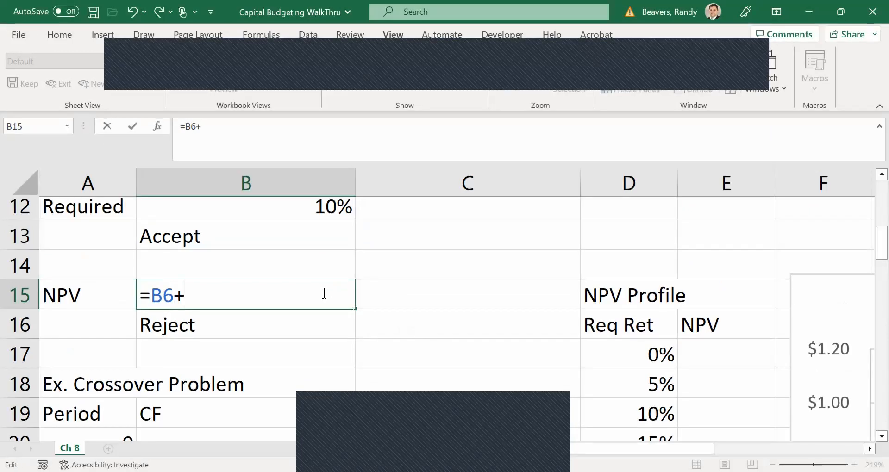
text(npv()
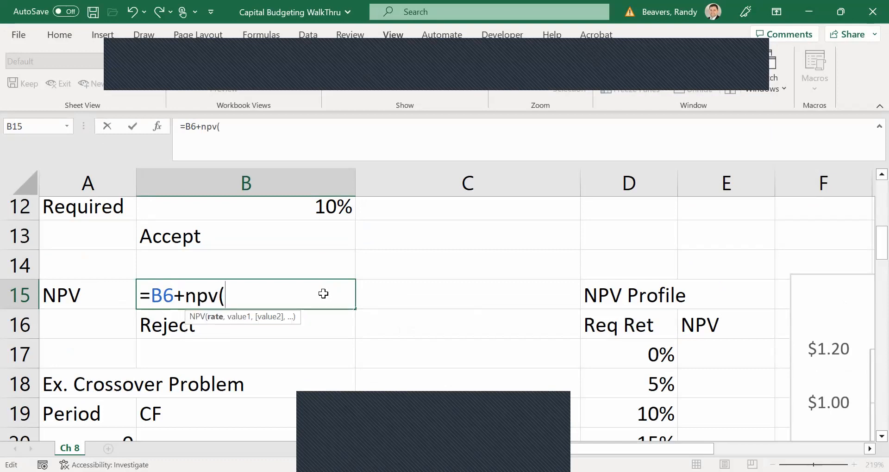
scroll(323, 293, up, 1)
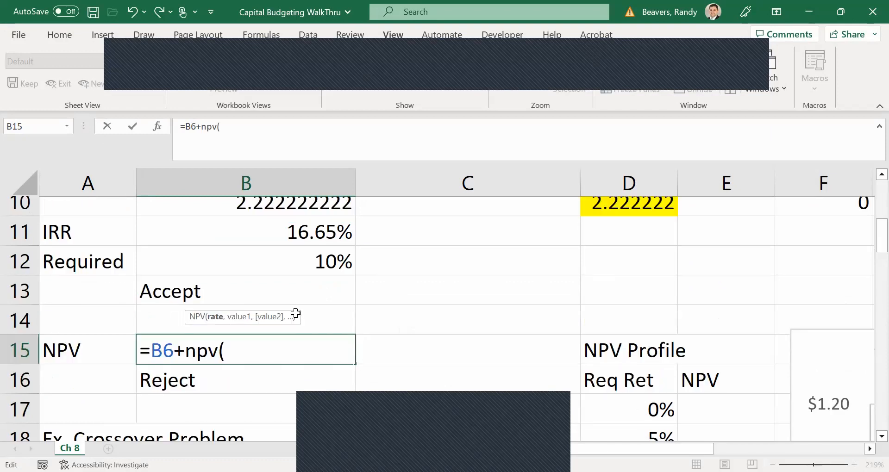
scroll(294, 313, up, 1)
click(266, 340)
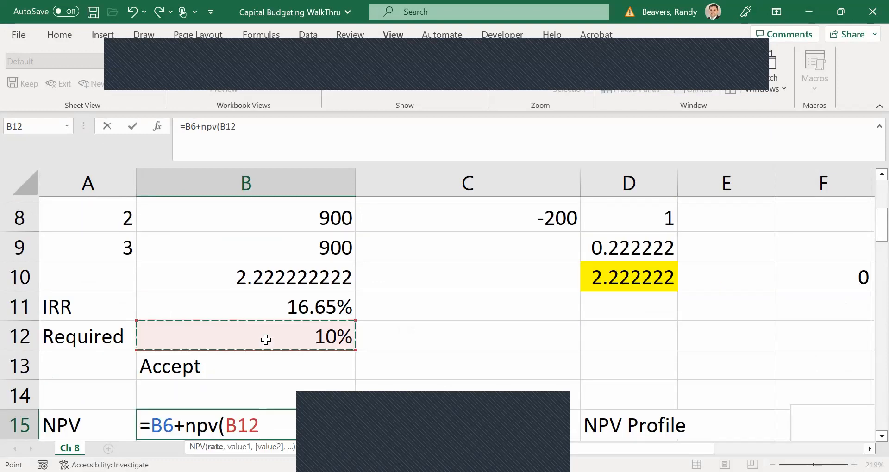
text(,)
drag(264, 253, 248, 263)
text())
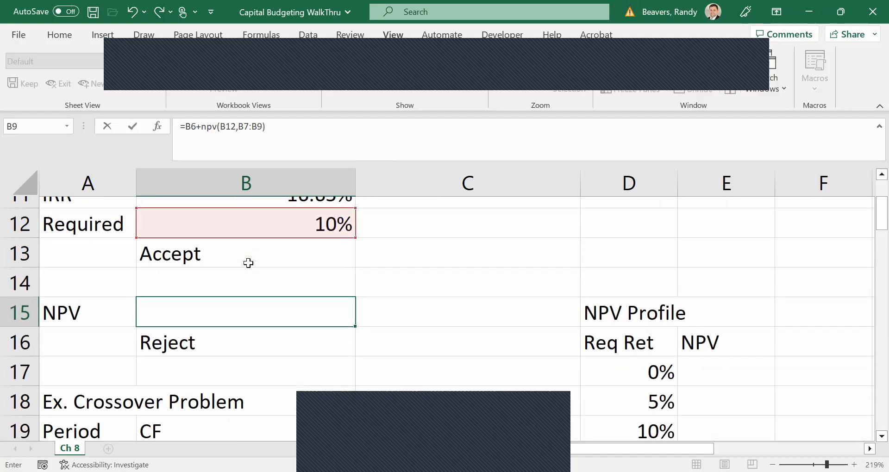
key(Return)
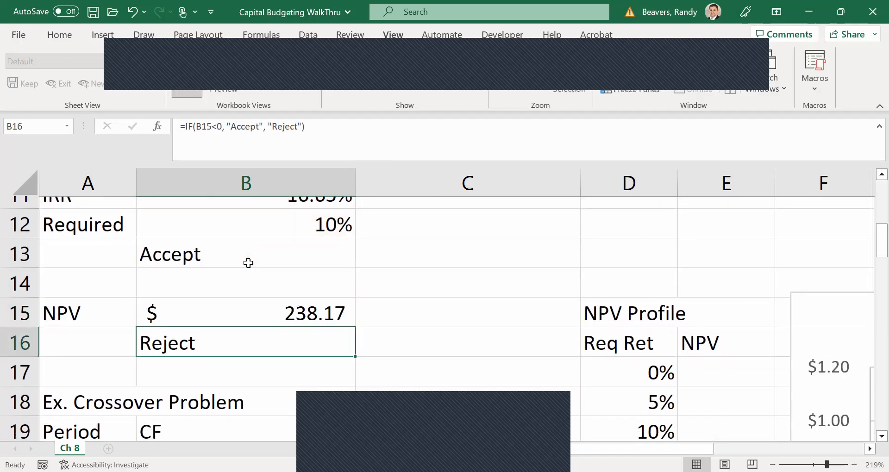
Correct the NPV decision formula in B16 to =IF(B15>0, "Accept", "Reject").
double_click(317, 340)
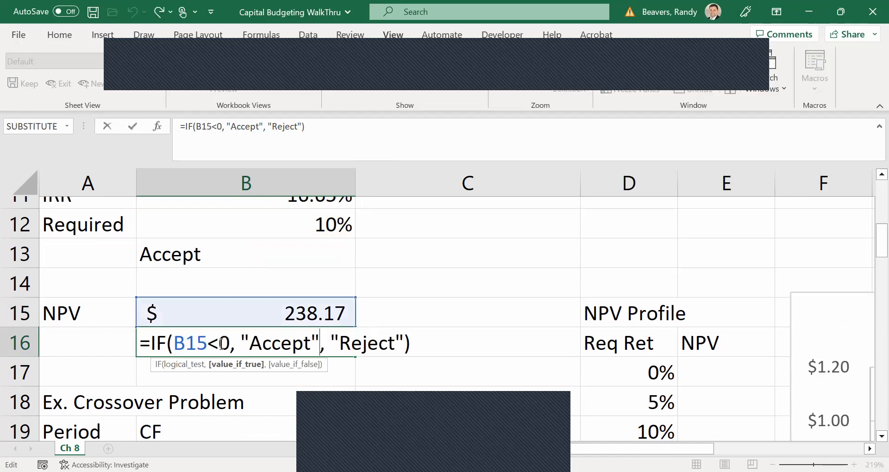
click(223, 343)
key(BackSpace)
text(>)
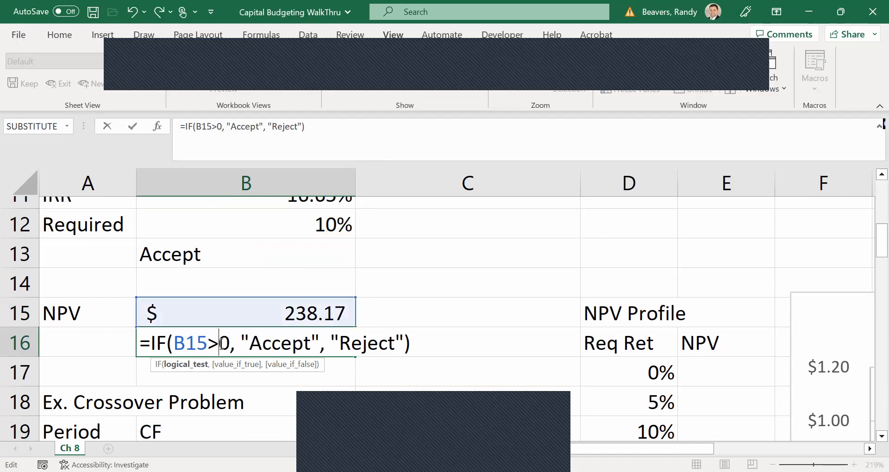
key(Return)
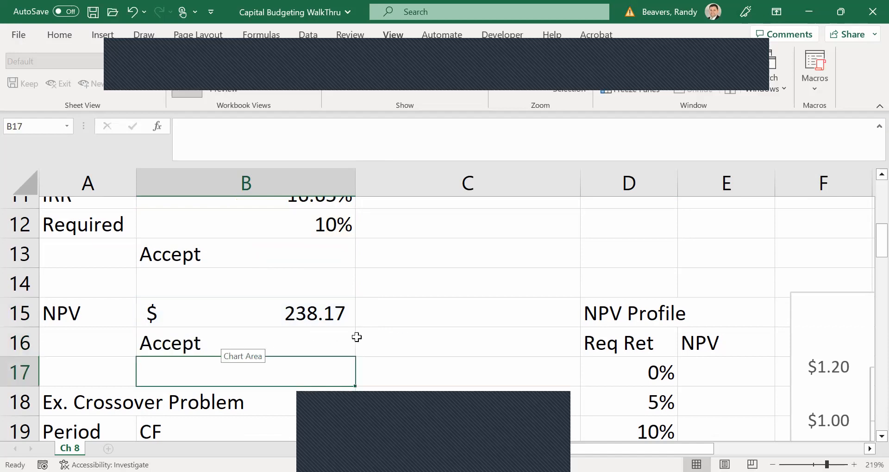
Review the IRR and NPV decisions, and examine the period cash flows of the Ex. Crossover Problem in B20:B27.
scroll(357, 337, down, 2)
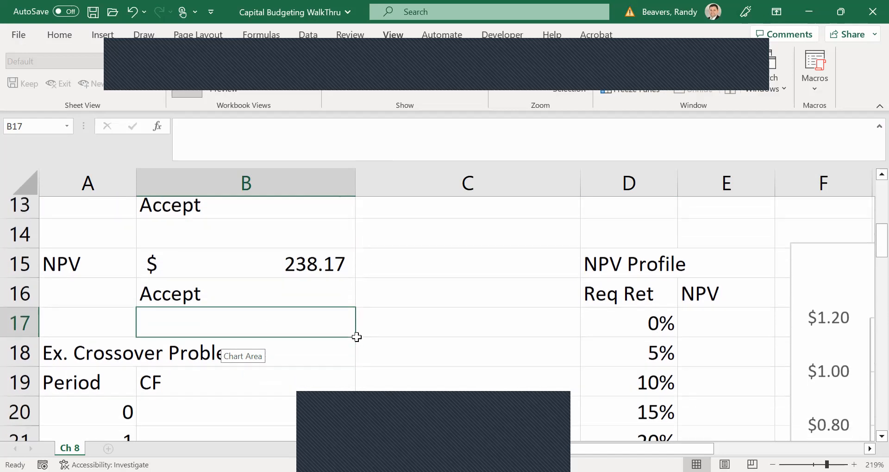
scroll(357, 337, up, 3)
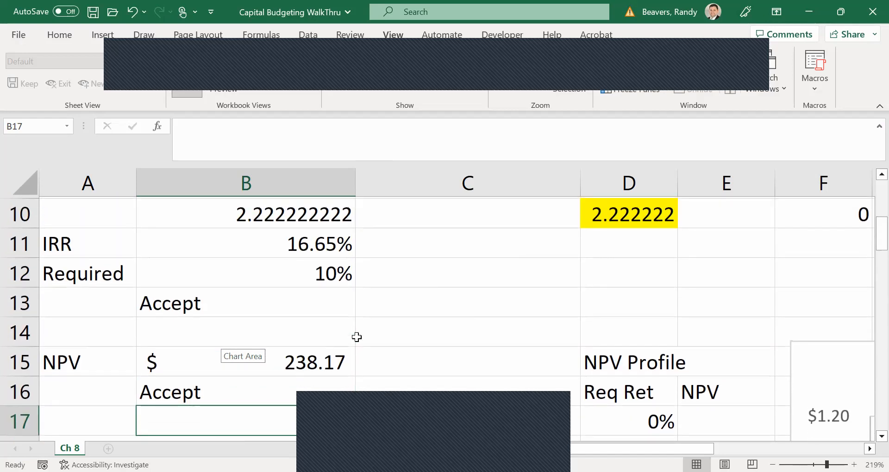
scroll(357, 337, down, 3)
scroll(357, 337, down, 2)
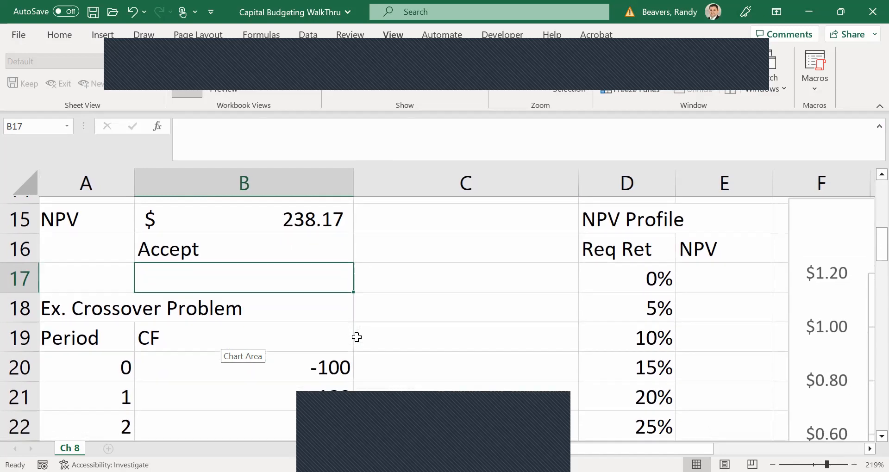
scroll(357, 337, down, 2)
scroll(357, 337, down, 3)
scroll(356, 337, up, 3)
scroll(355, 336, down, 1)
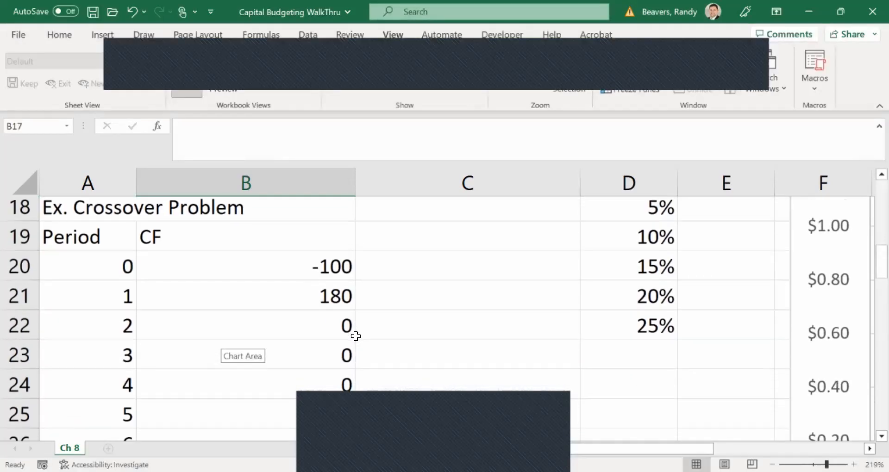
scroll(356, 336, down, 1)
scroll(355, 336, up, 1)
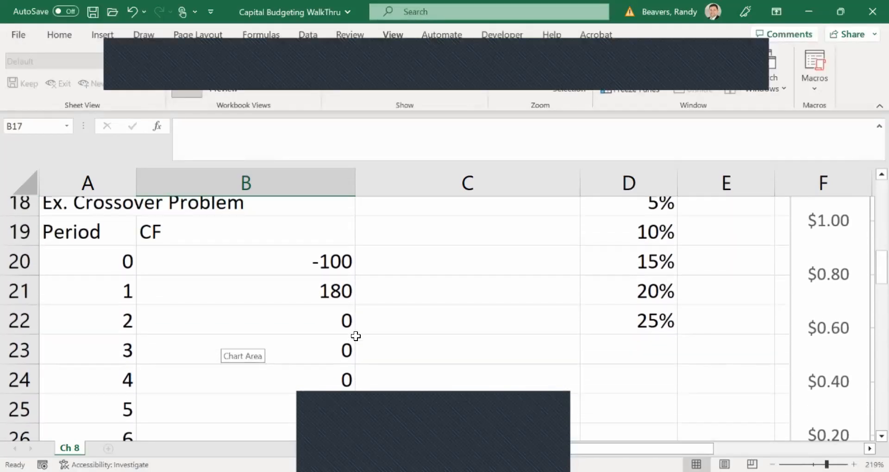
scroll(355, 336, down, 1)
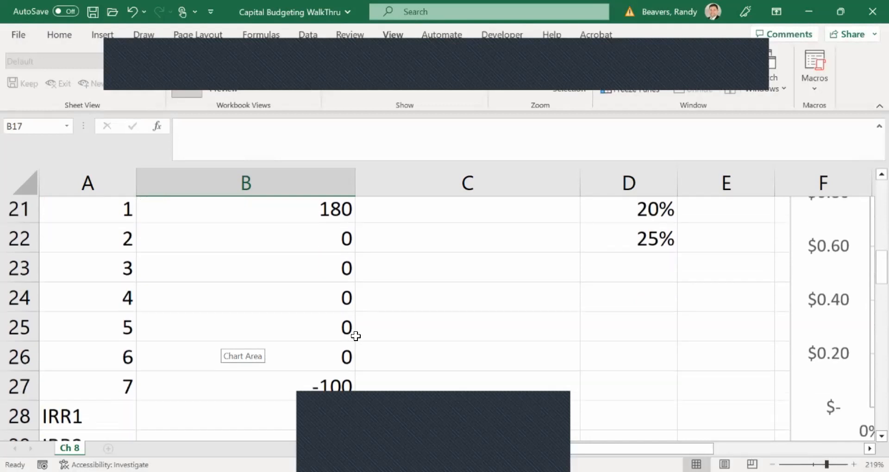
Calculate IRR1 in B28 with the formula =IRR(B20:B27,-99%), using -99% as the guess.
click(282, 389)
text(=)
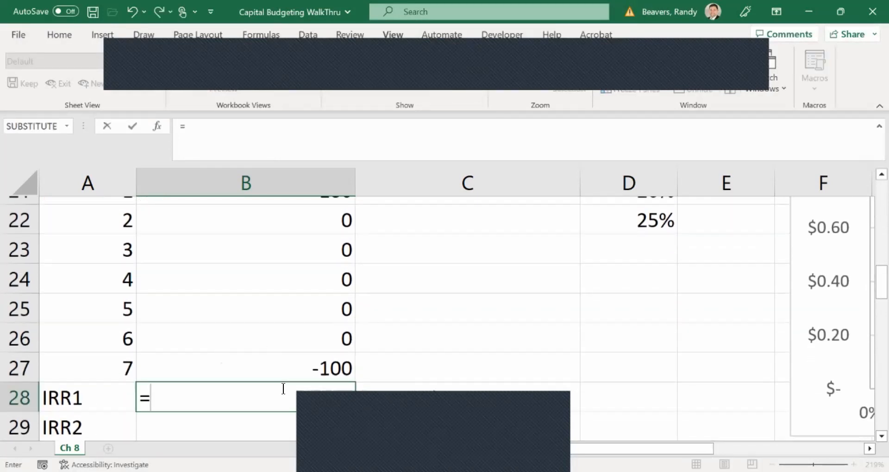
text(irr()
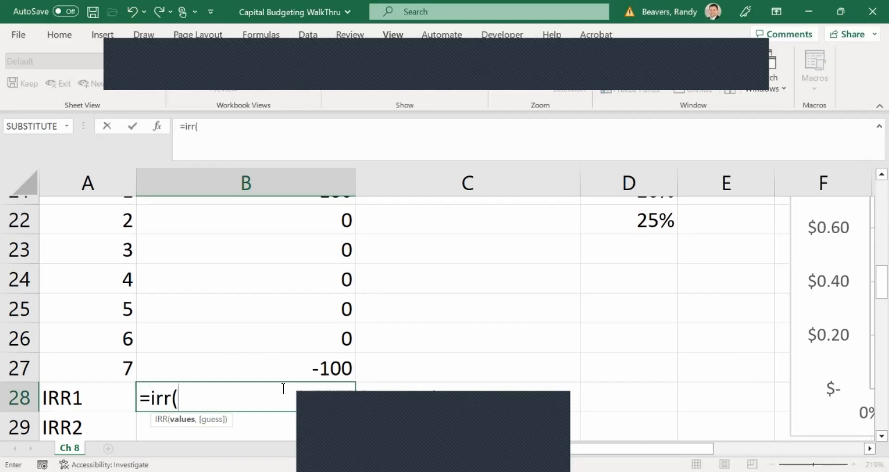
click(295, 368)
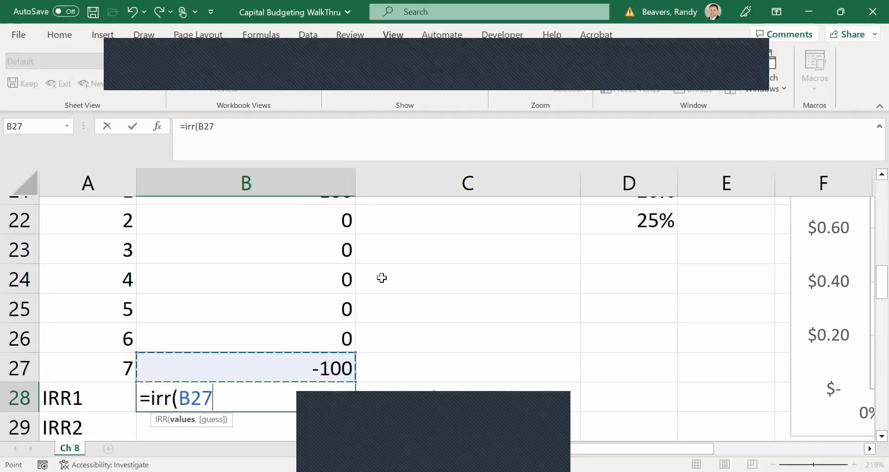
key(ctrl+shift+Up)
text(,)
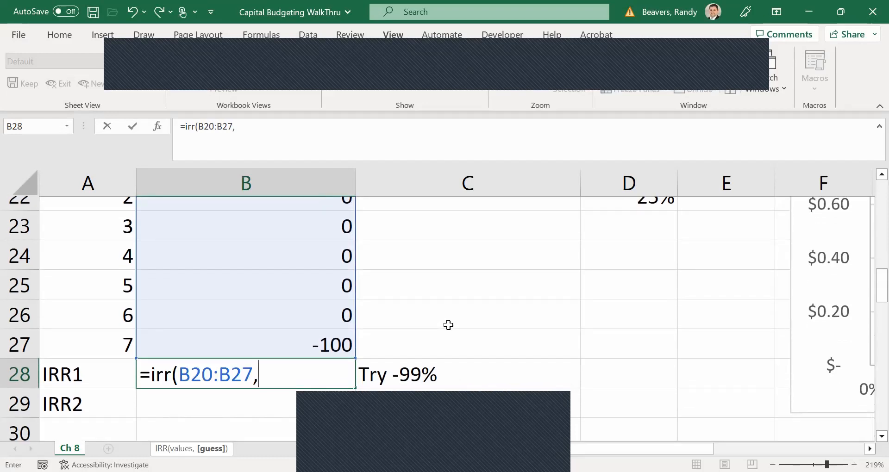
text(-99)
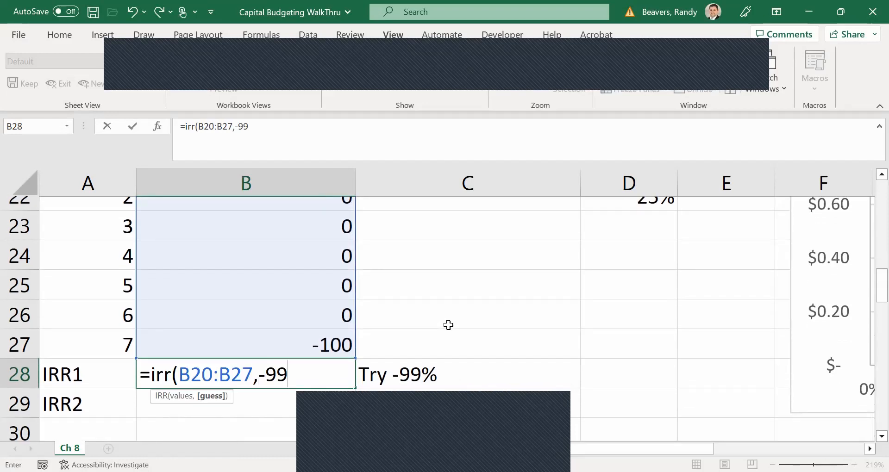
text(%))
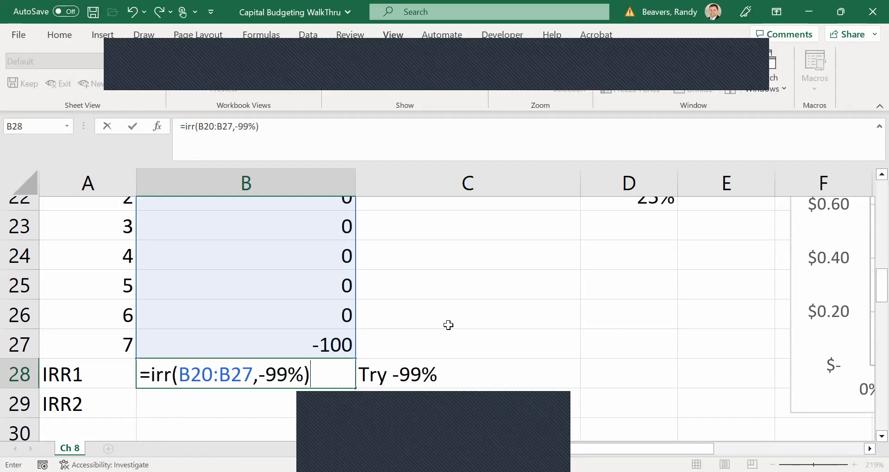
key(Return)
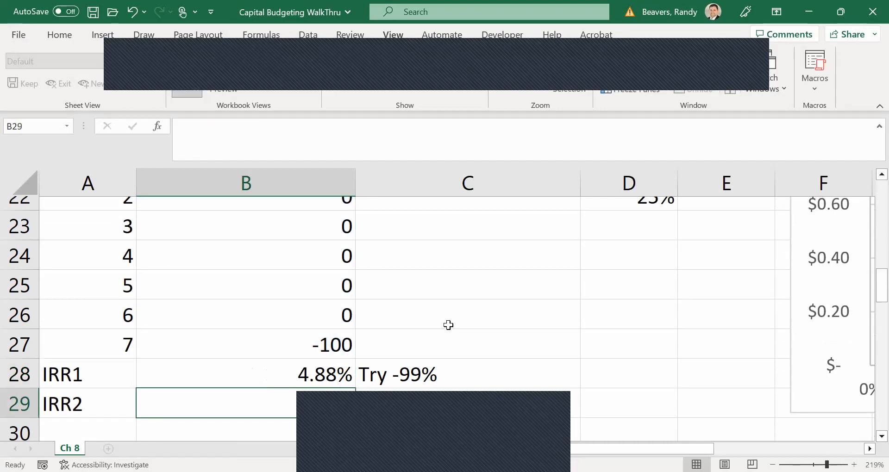
Calculate IRR2 in B29 with the formula =IRR(B20:B27,99%), using 99% as the guess.
text(=)
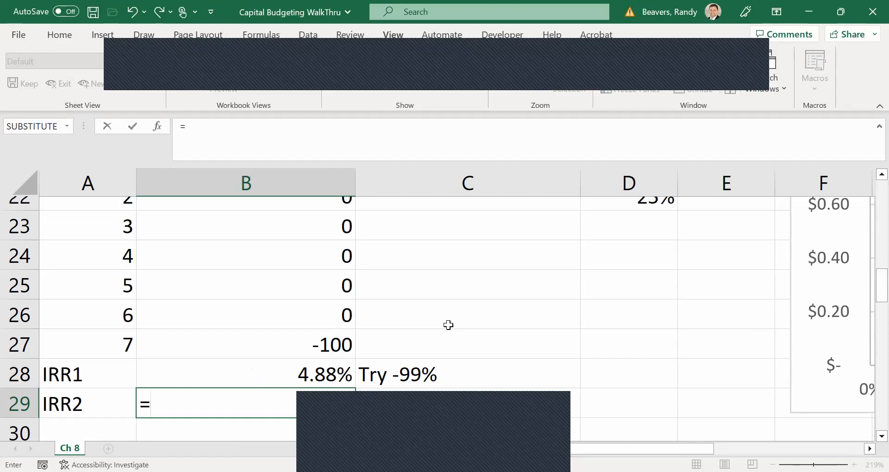
text(irr()
click(318, 343)
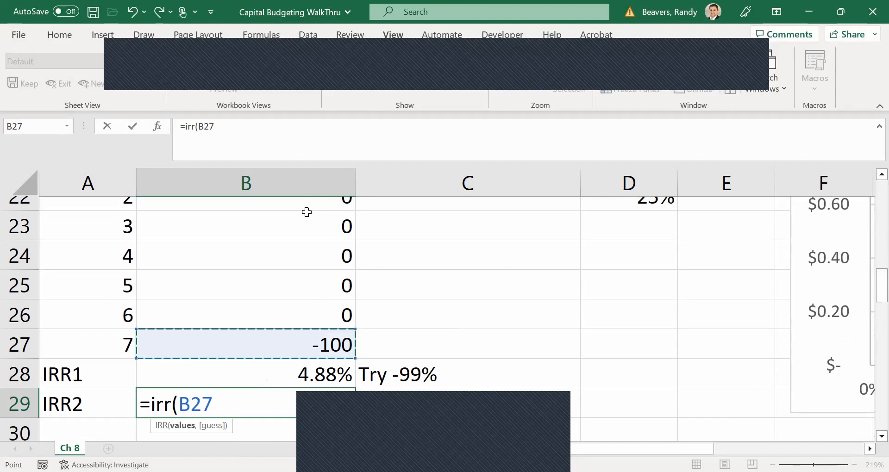
key(ctrl+shift+Up)
text(,99%))
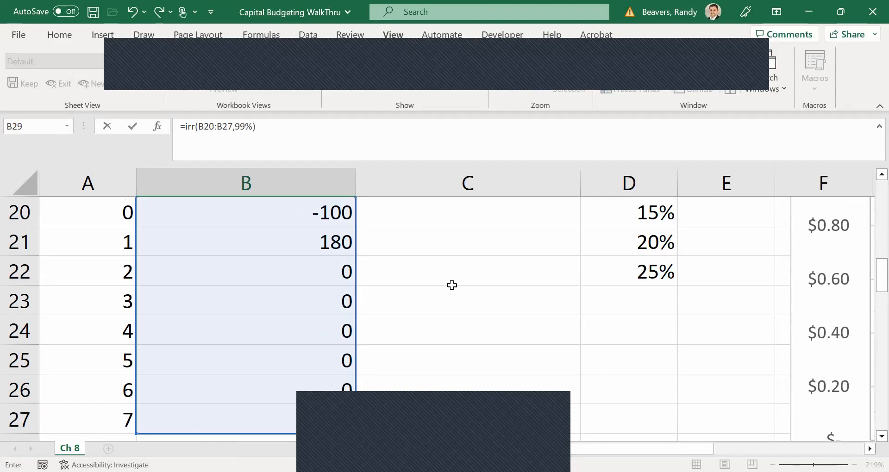
scroll(452, 285, down, 1)
key(Return)
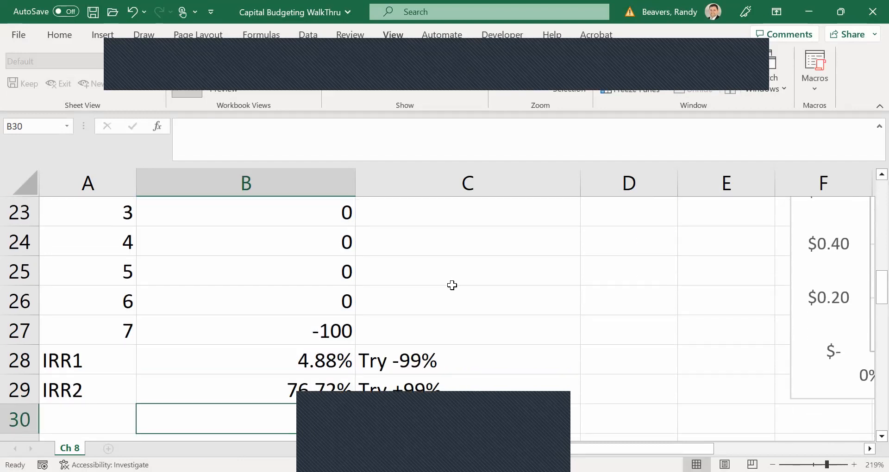
Examine the sign changes across the cash flows in B20, B21 and B27, and compare the IRRs in B28 and B29.
scroll(452, 285, up, 1)
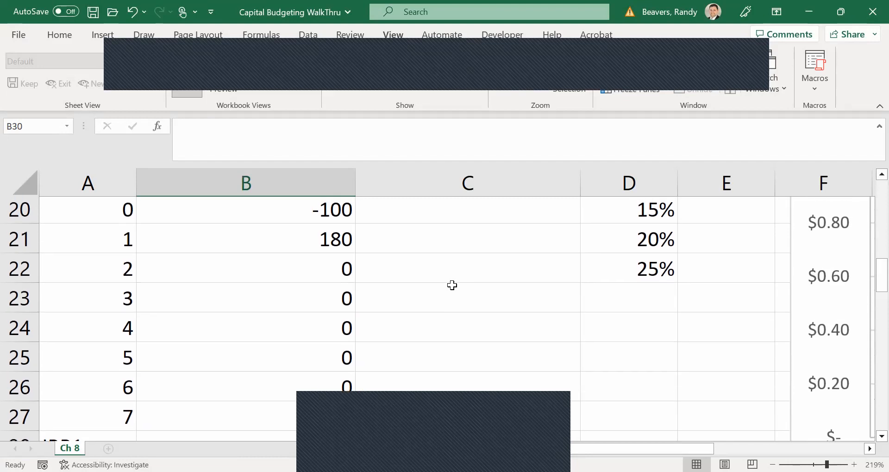
click(311, 206)
click(316, 238)
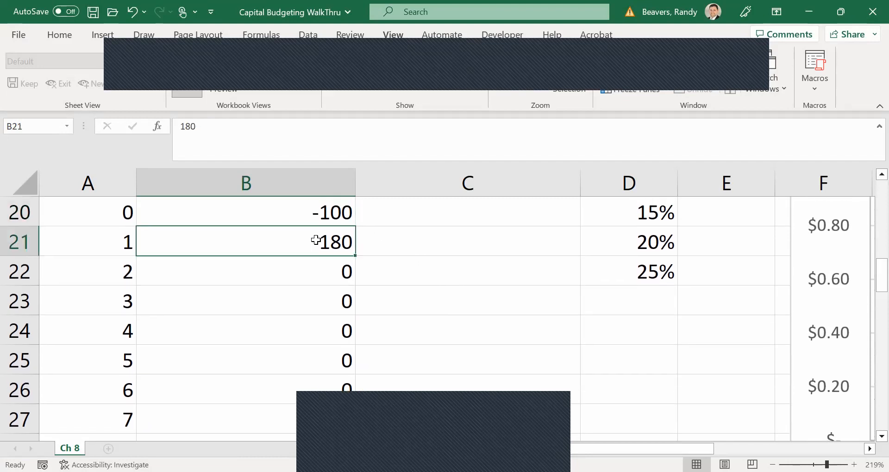
click(322, 413)
scroll(430, 381, down, 1)
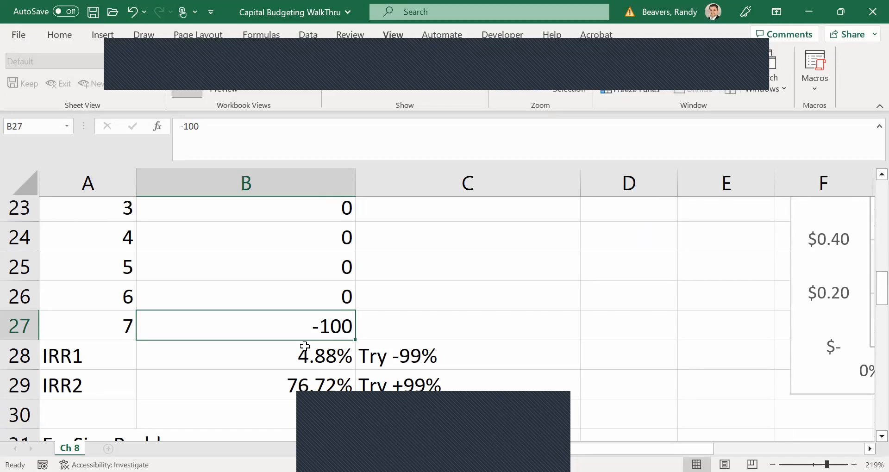
scroll(492, 347, down, 1)
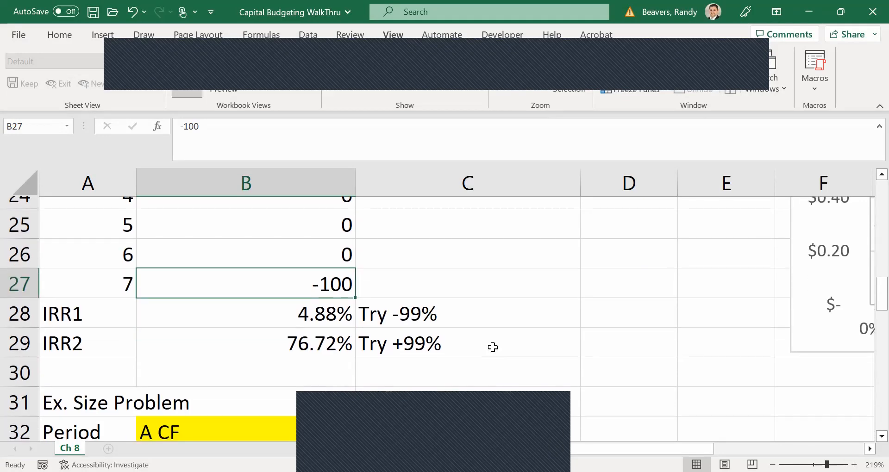
Calculate project A's IRR in B35 of the Ex. Size Problem with =IRR(B33:B34), and copy the formula across to C35.
scroll(492, 347, down, 2)
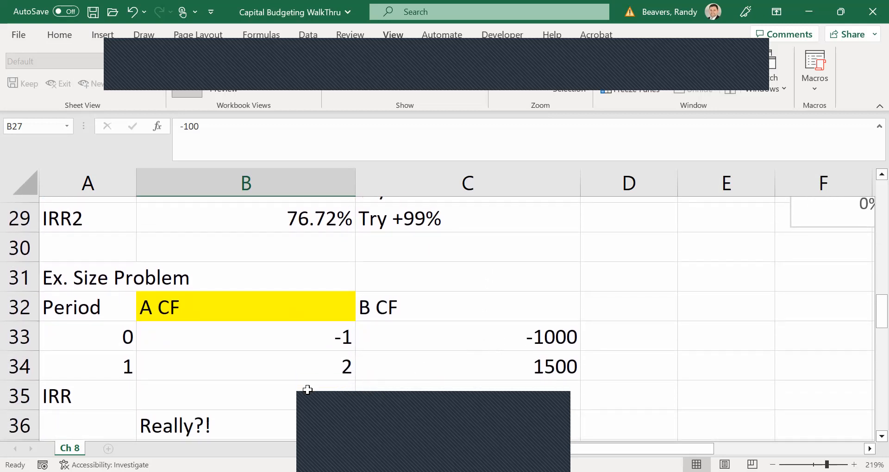
click(308, 390)
text(=)
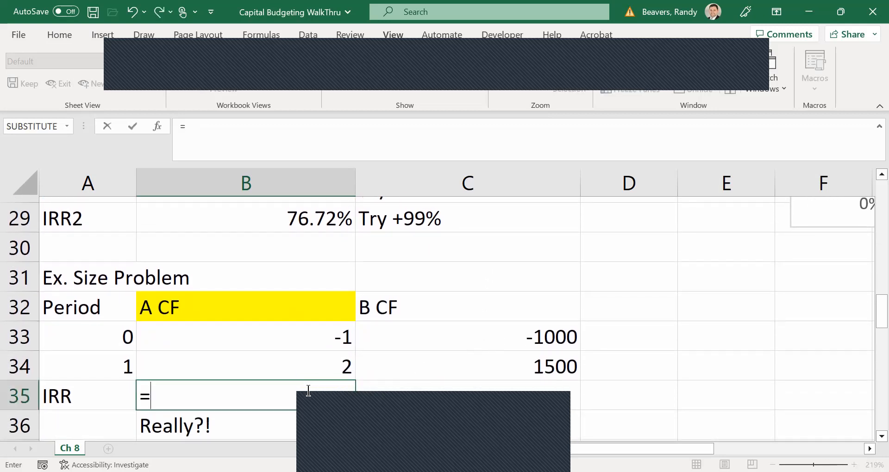
text(irr()
drag(283, 343, 275, 369)
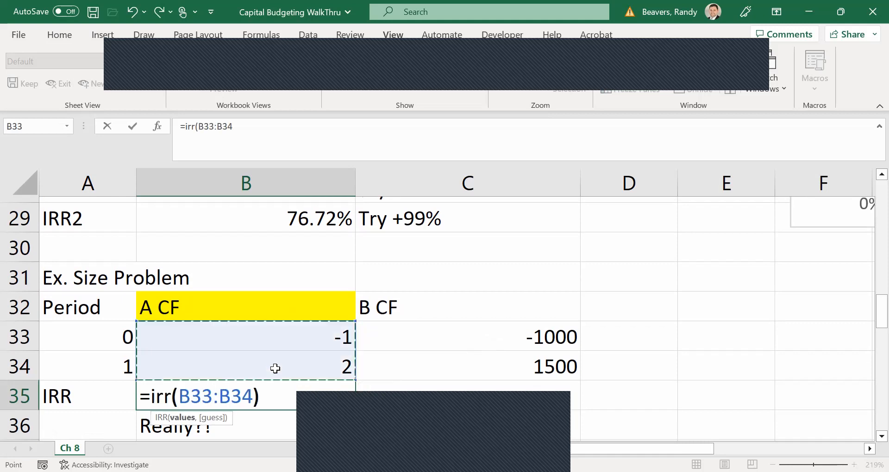
key(Return)
click(343, 405)
drag(359, 409, 519, 390)
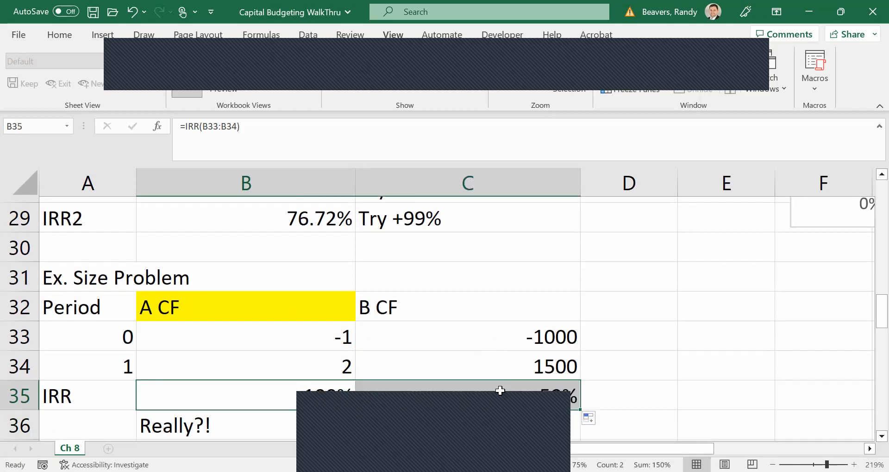
Compare the IRRs of projects A and B in B35 and C35, and check the range referenced by the C35 formula.
click(329, 398)
click(438, 399)
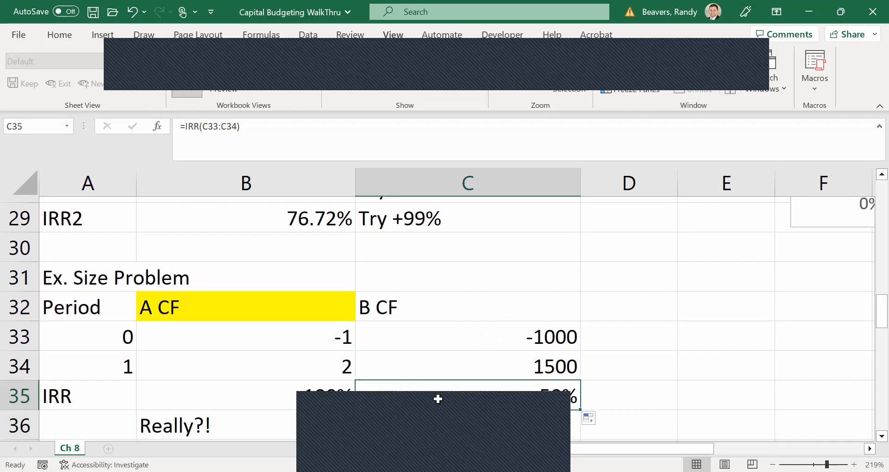
double_click(468, 396)
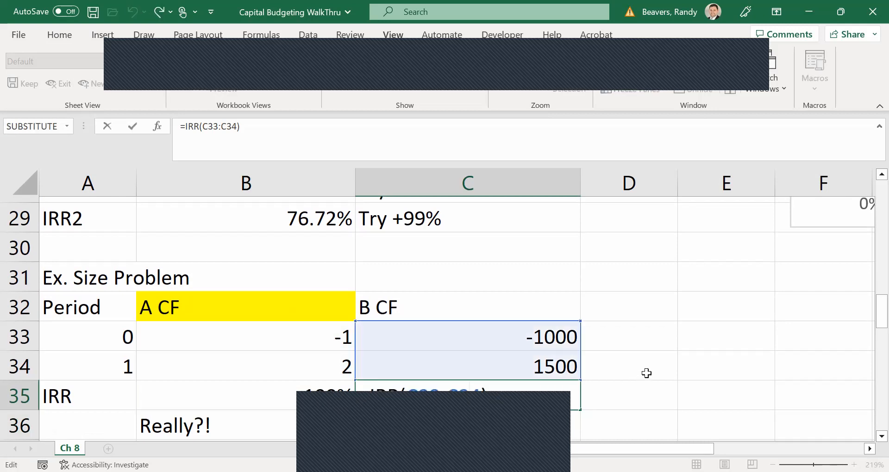
key(Return)
key(Up)
key(Left)
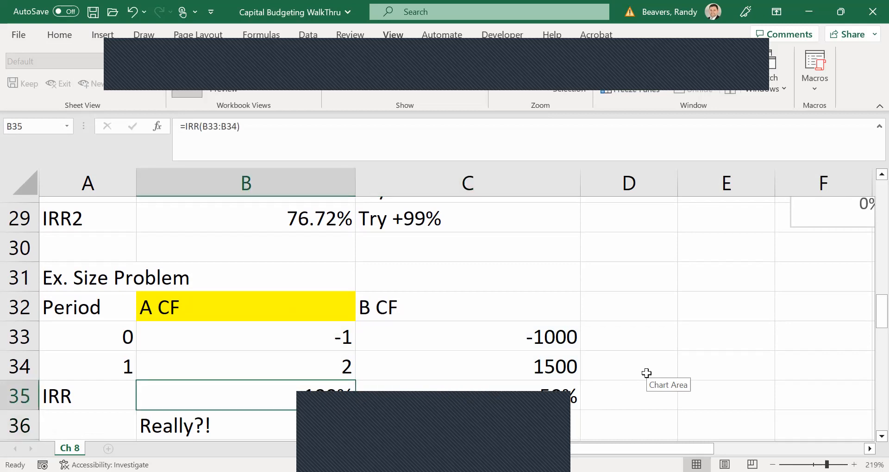
Calculate the IRR in B44 of the Ex. Reinvestment Rate Problem with the formula =IRR(B40:B43).
key(Down)
key(Down)
key(Down)
key(Down)
key(Down)
key(Down)
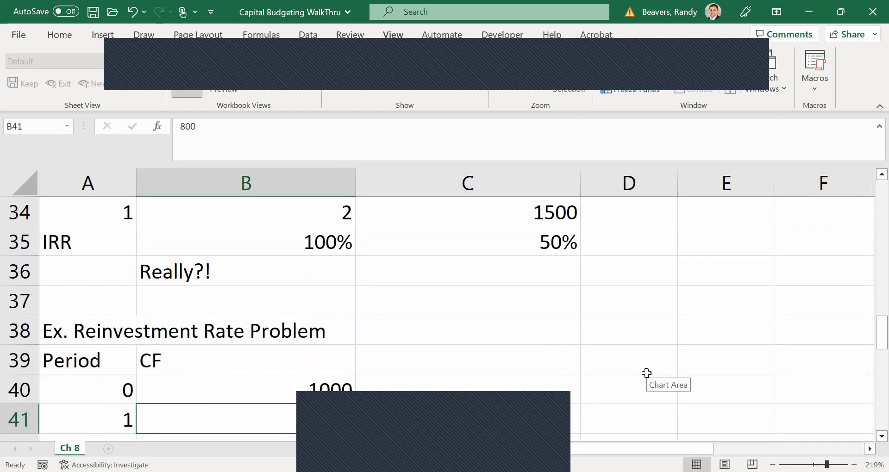
key(Down)
key(Down)
key(Down)
text(=)
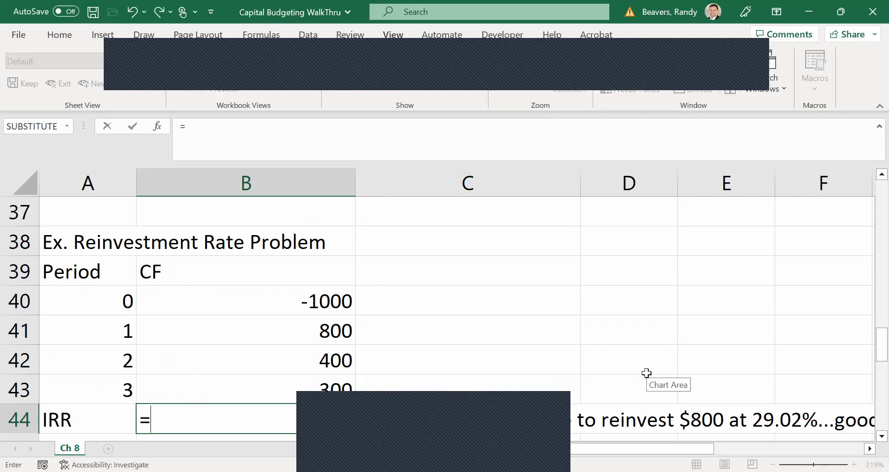
text(irr()
drag(321, 383, 315, 306)
text())
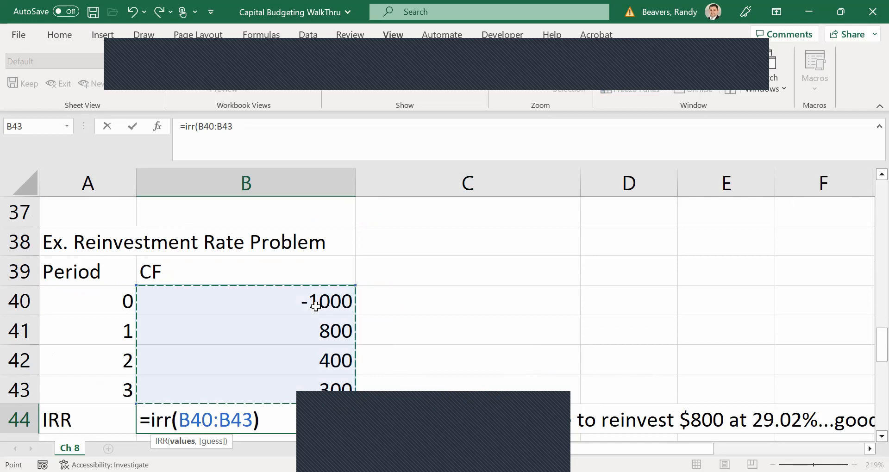
key(Return)
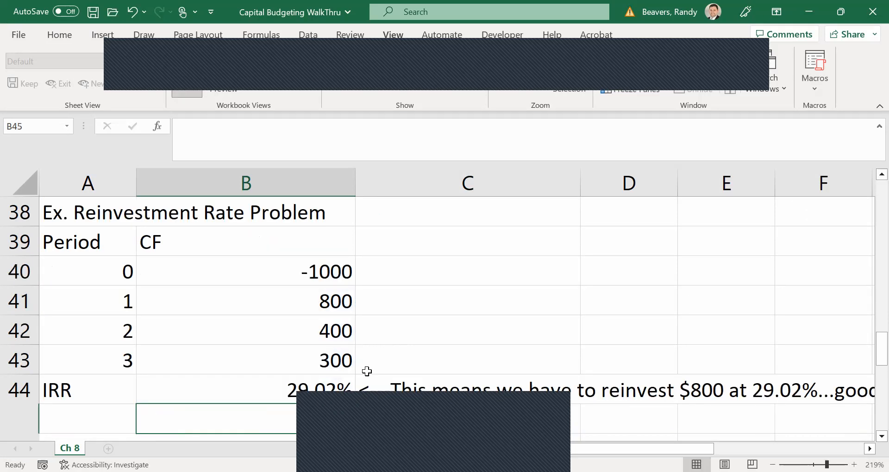
Examine the reinvestment IRR in B44 and its note, and the cash flows and NPV table of the Two Mutually Exclusive Projects.
click(328, 388)
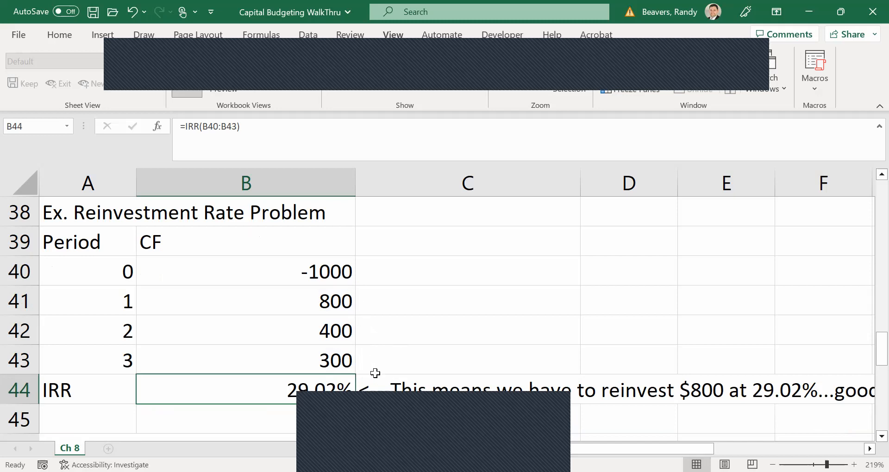
scroll(375, 373, down, 1)
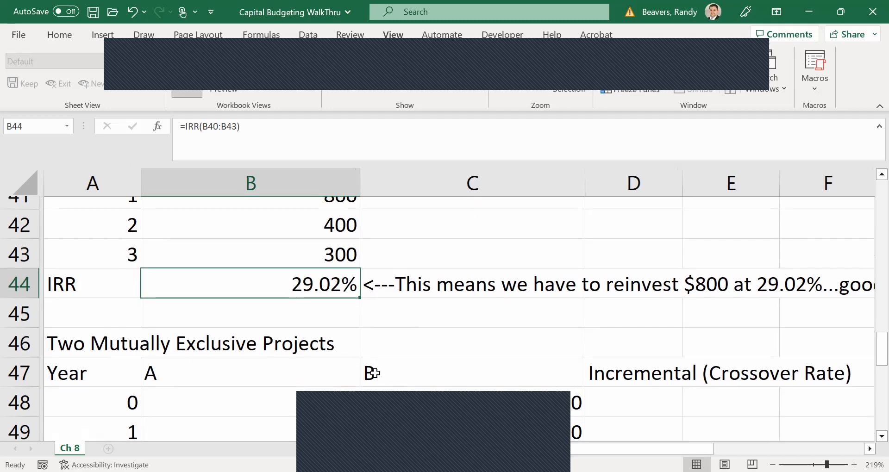
scroll(375, 373, down, 2)
scroll(375, 374, right, 2)
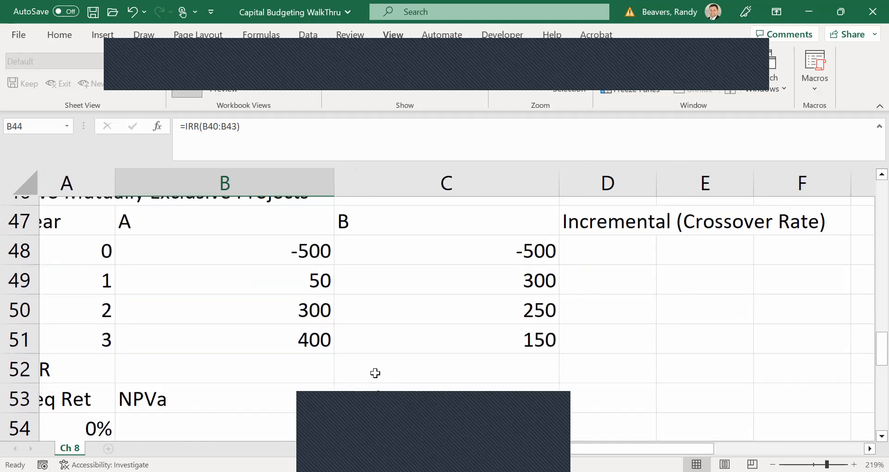
scroll(375, 374, left, 1)
scroll(375, 374, down, 2)
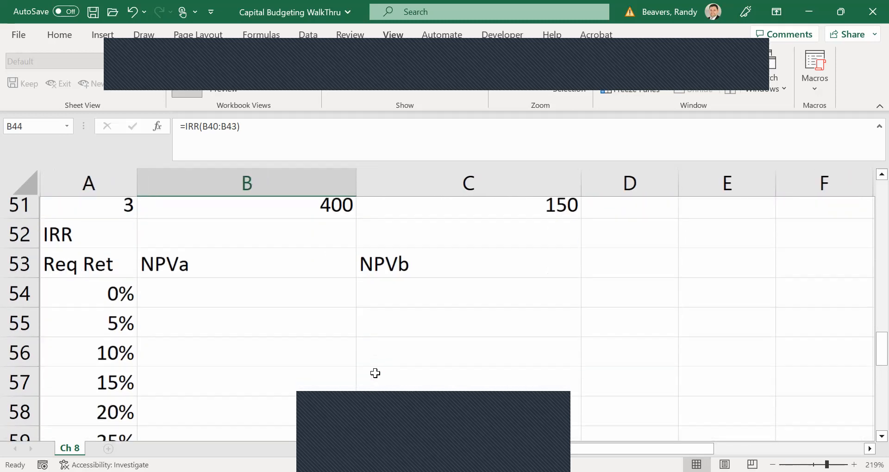
scroll(375, 373, up, 3)
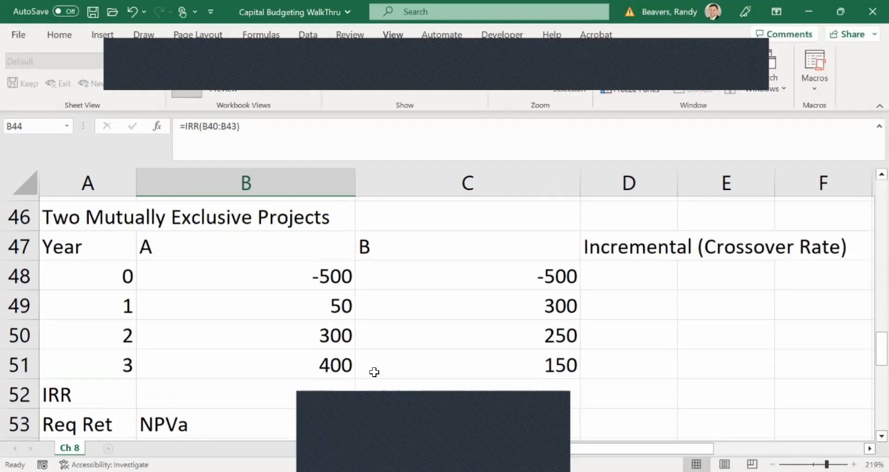
scroll(375, 373, right, 1)
scroll(375, 373, left, 1)
scroll(375, 372, up, 3)
Look back over the crossover and size problems, and select the NPVa cell B54 for the 0% required return.
scroll(375, 373, up, 7)
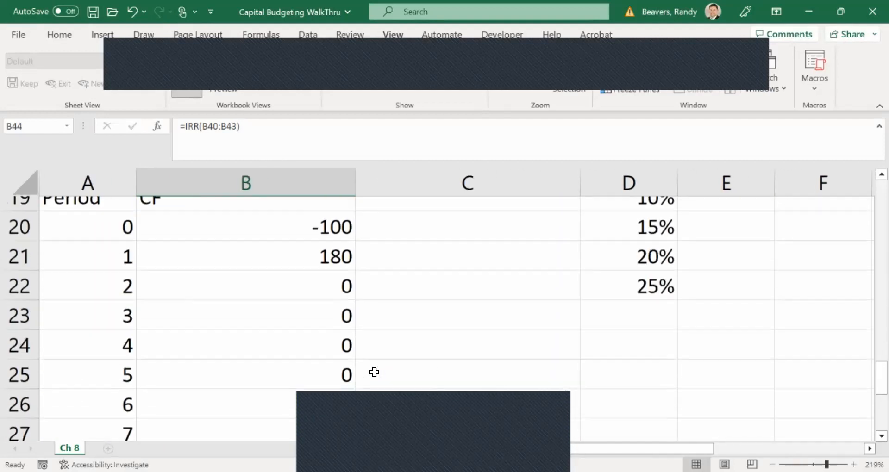
scroll(374, 373, up, 1)
scroll(374, 372, down, 1)
scroll(374, 373, down, 8)
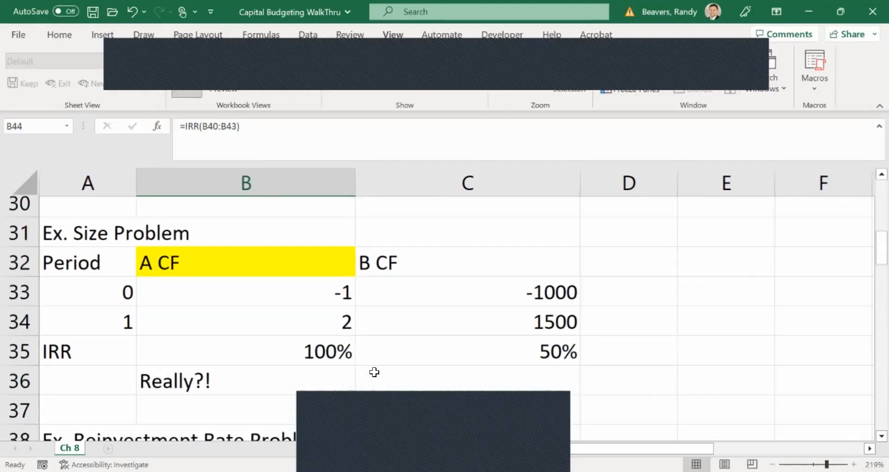
scroll(375, 372, down, 5)
scroll(373, 371, up, 1)
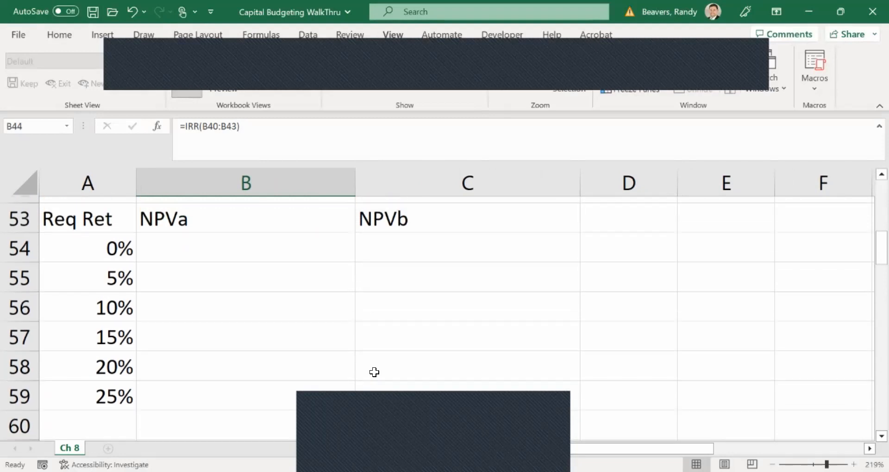
click(298, 243)
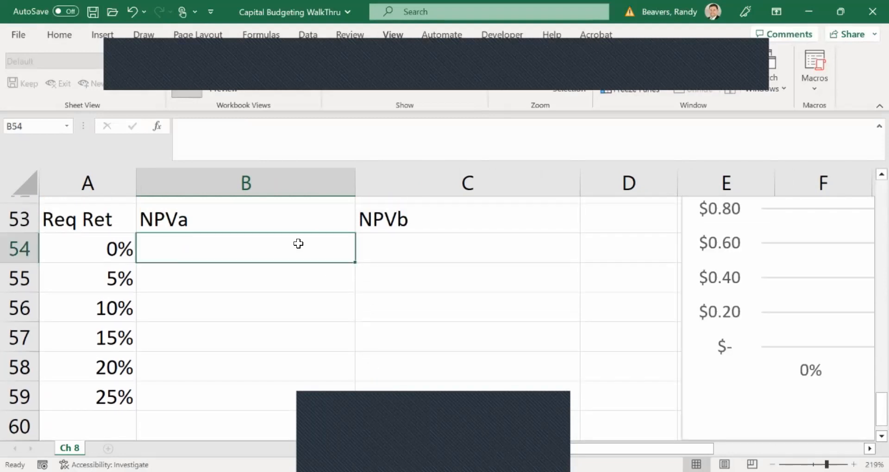
Calculate project A's IRR in B52 of the Two Mutually Exclusive Projects with the formula =IRR(B48:B51).
scroll(476, 273, up, 3)
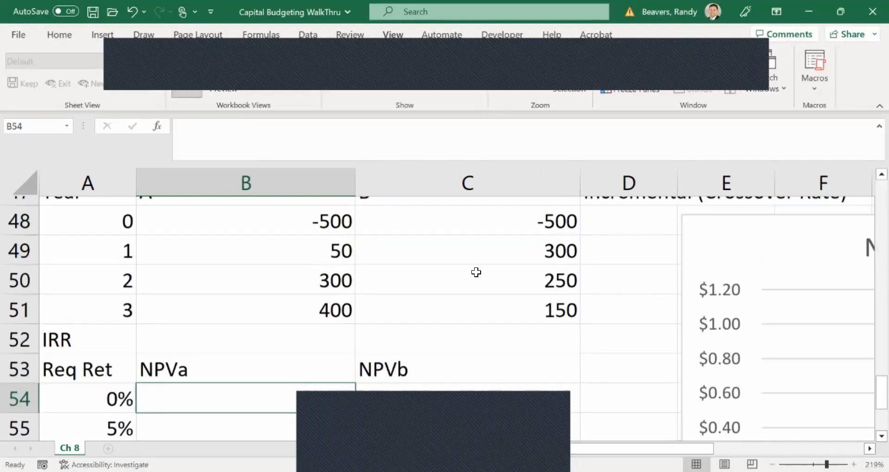
scroll(476, 273, up, 1)
scroll(476, 273, down, 1)
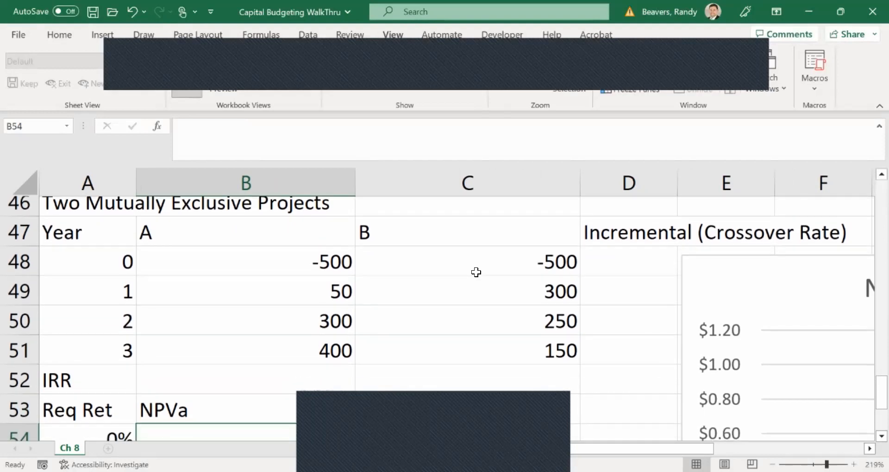
scroll(476, 272, down, 1)
scroll(475, 272, up, 1)
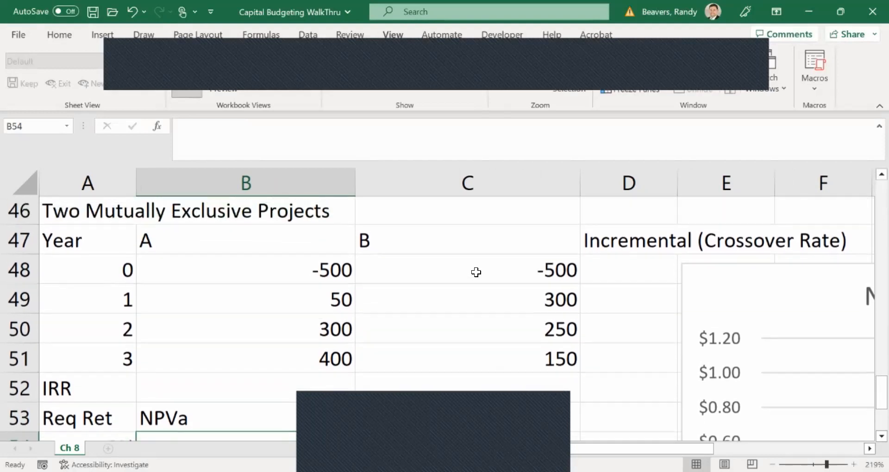
click(309, 390)
text(=)
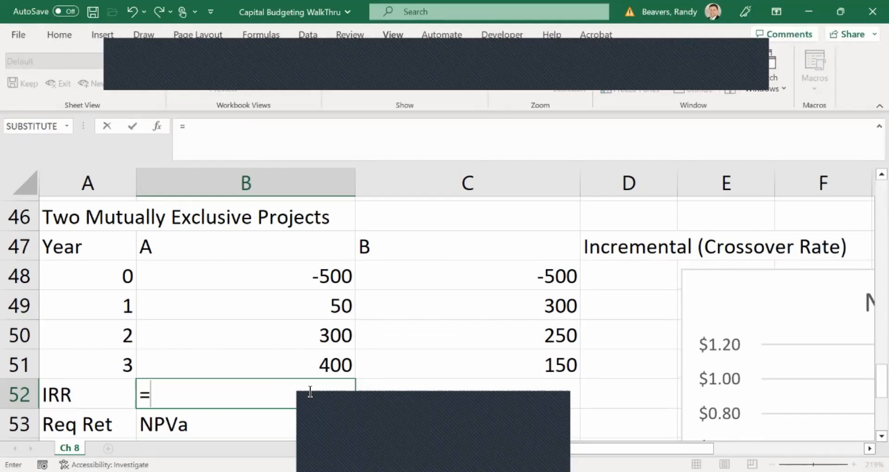
text(irr()
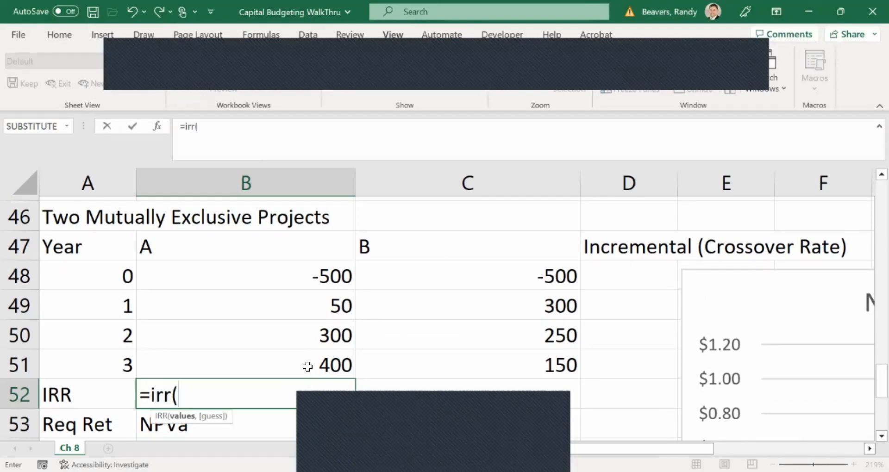
drag(307, 365, 304, 305)
drag(306, 274, 307, 274)
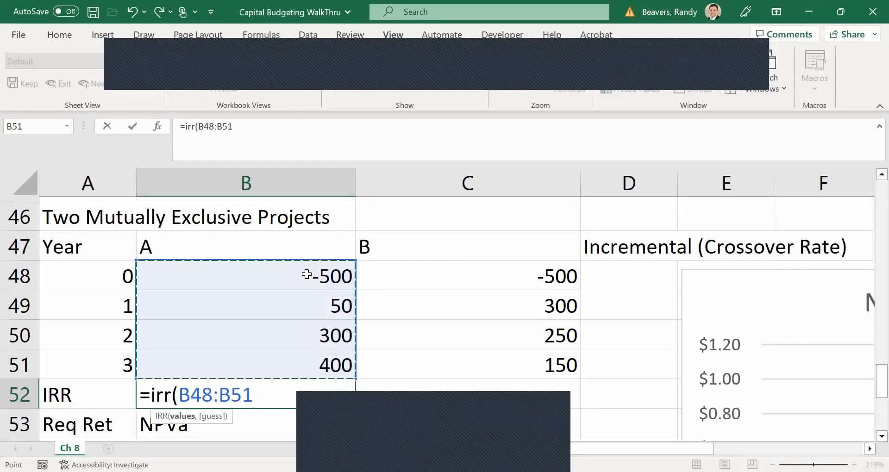
key(Return)
Copy the IRR formula from B52 across to C52 for project B.
click(342, 392)
drag(354, 410, 491, 391)
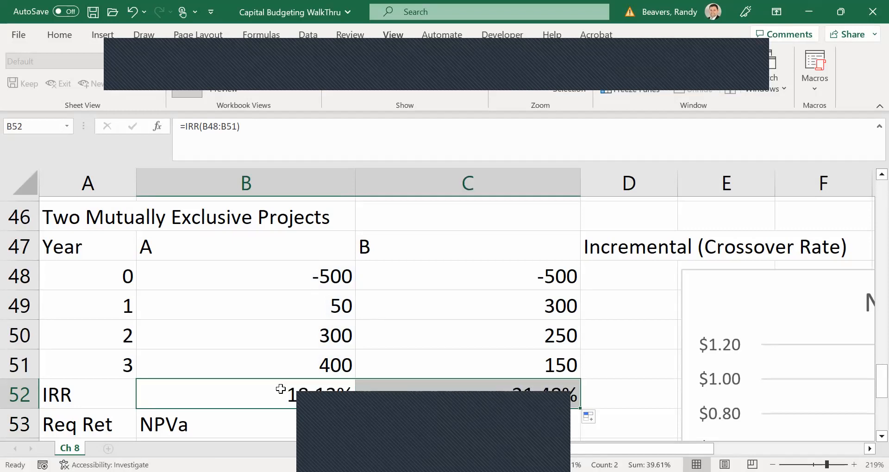
click(280, 389)
Build project A's NPV formula for the 0% required return in B54 as =B48+NPV(A54,B49:B51).
scroll(420, 349, down, 1)
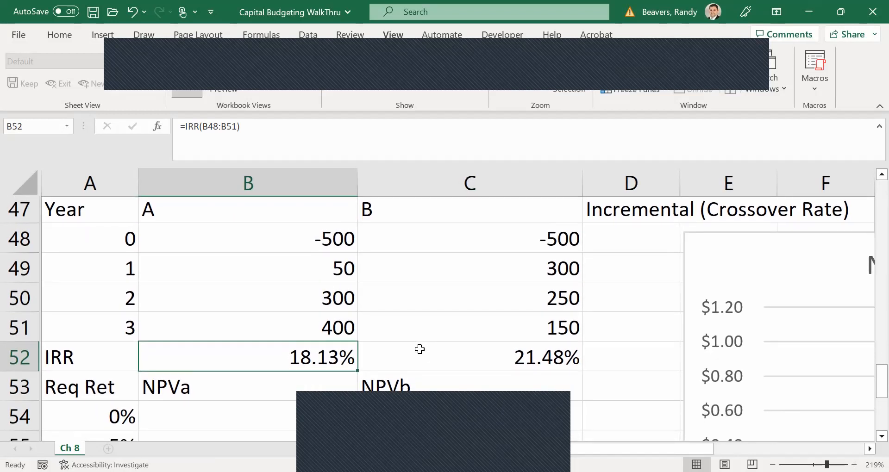
scroll(420, 349, down, 2)
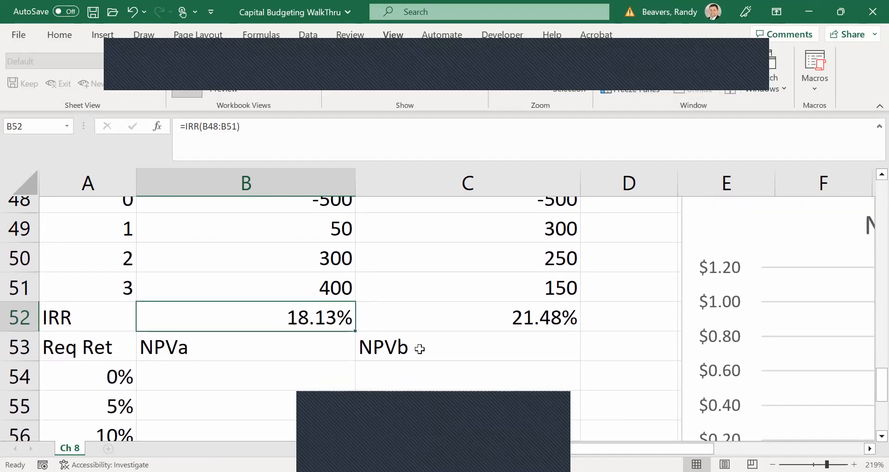
scroll(419, 349, up, 1)
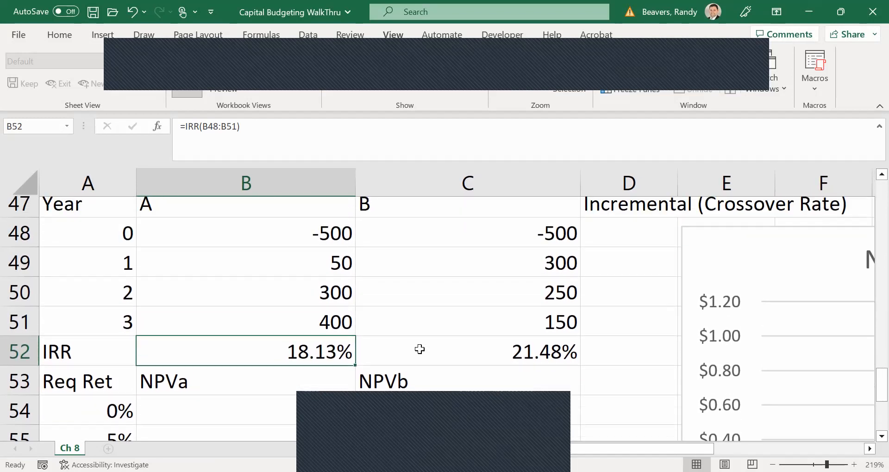
click(294, 402)
text(=)
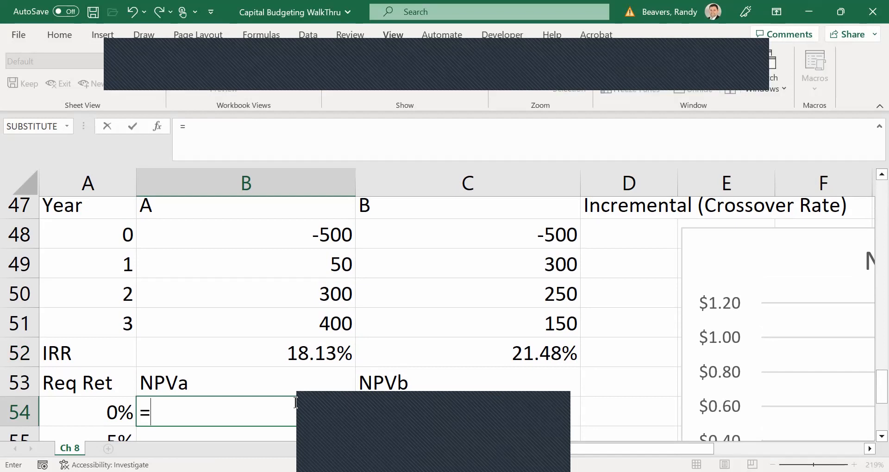
click(275, 236)
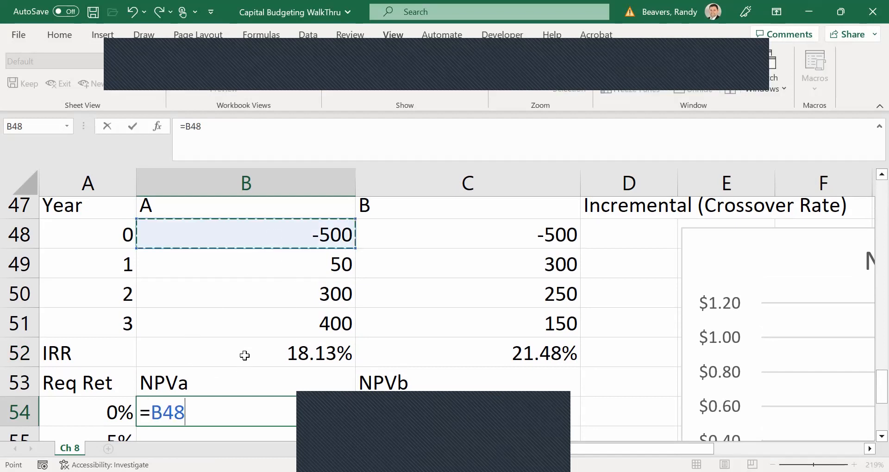
text(+)
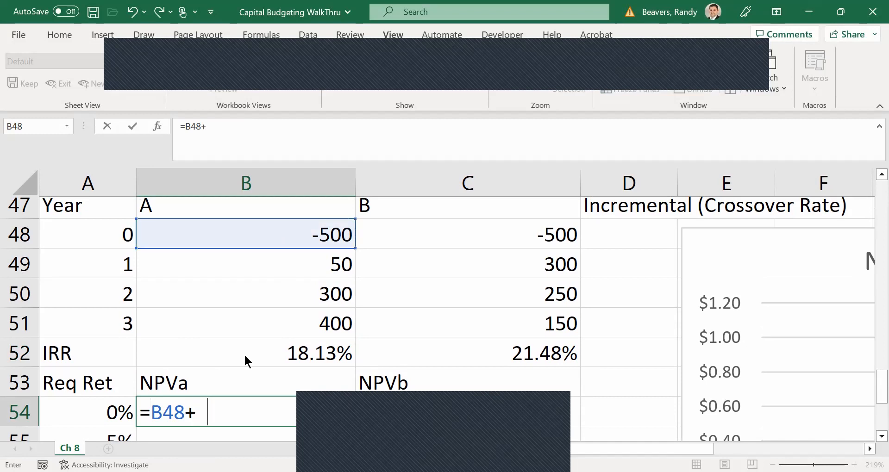
key(BackSpace)
text(npv()
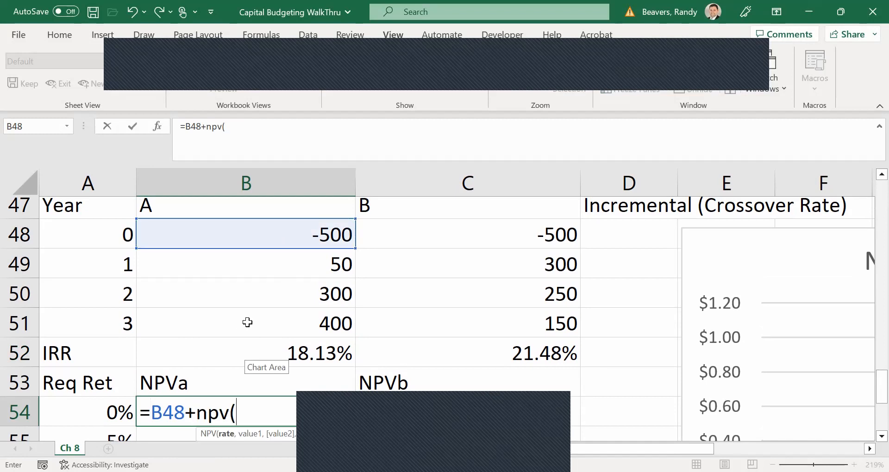
click(247, 323)
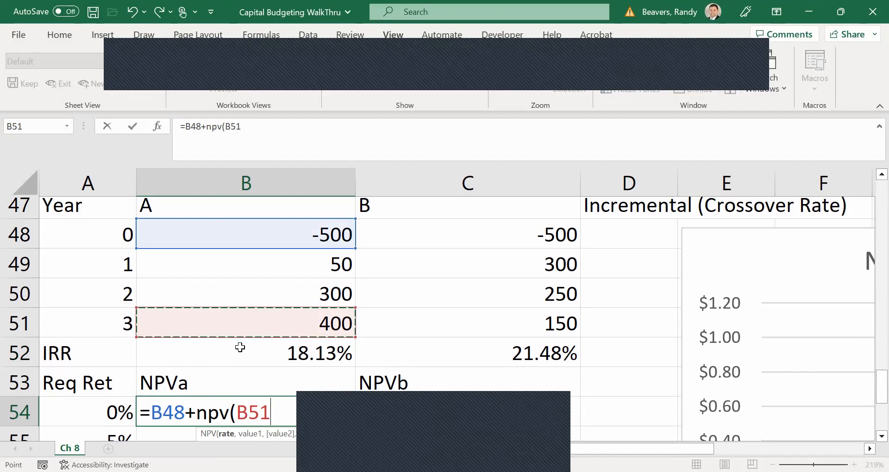
scroll(270, 323, down, 1)
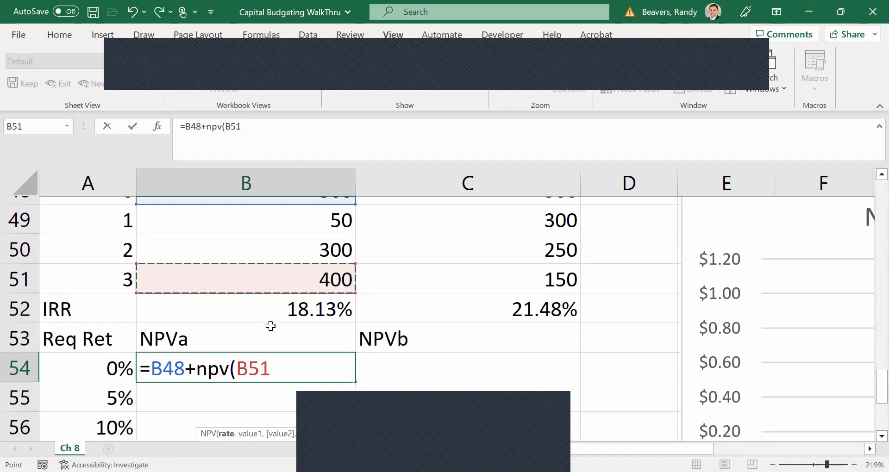
click(123, 366)
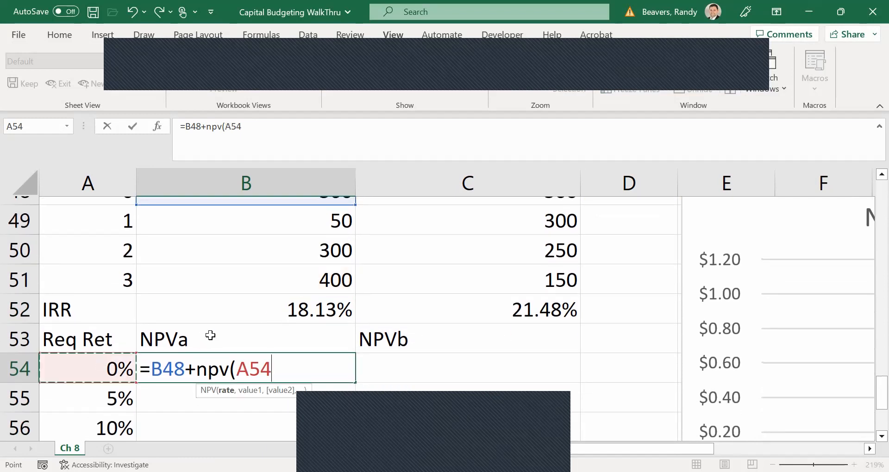
text(,)
scroll(210, 335, up, 1)
drag(224, 311, 223, 253)
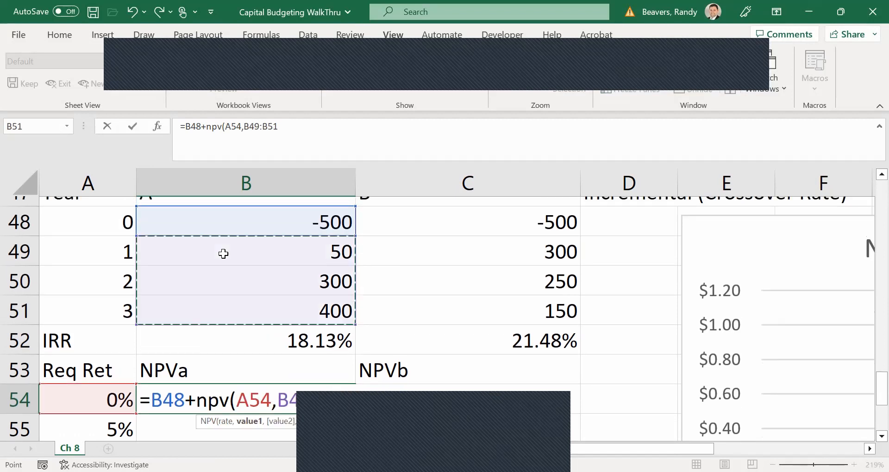
text())
Make the cash flow references in the B54 formula absolute, giving =$B$48+NPV(A54,$B$49:$B$51), and enter it.
drag(350, 398, 281, 394)
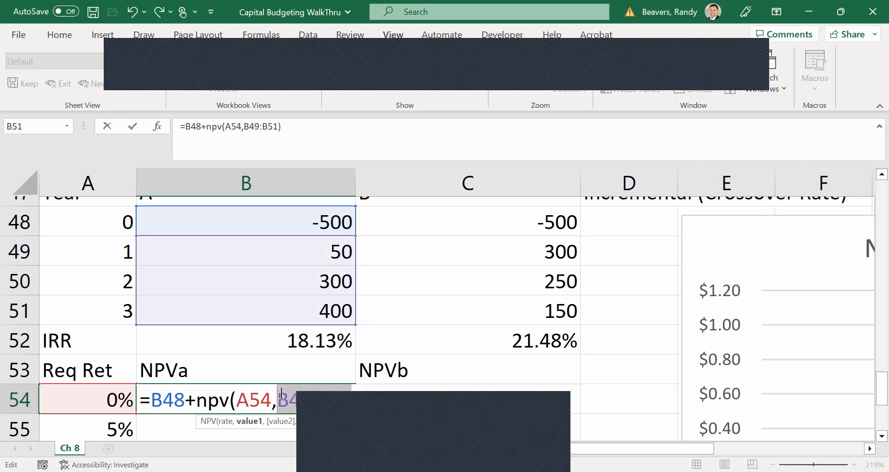
key(F4)
drag(186, 400, 156, 397)
key(F4)
key(Return)
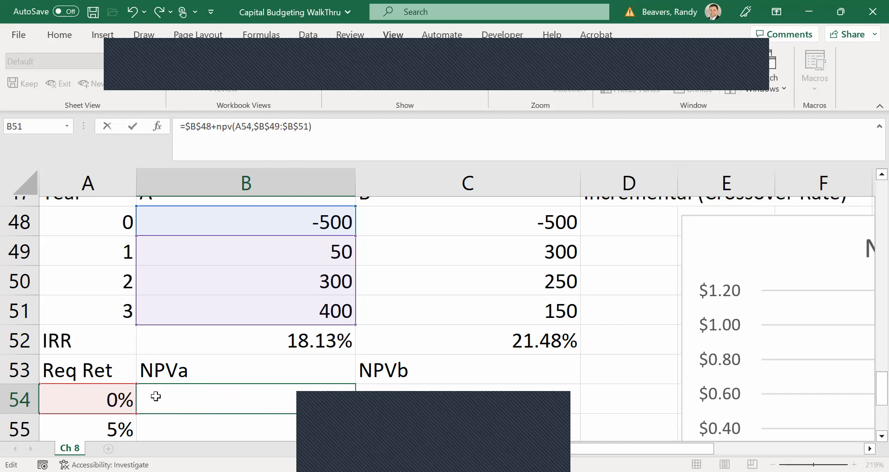
Fill the NPVa formula from B54 down through the 25% required return in B59.
click(303, 385)
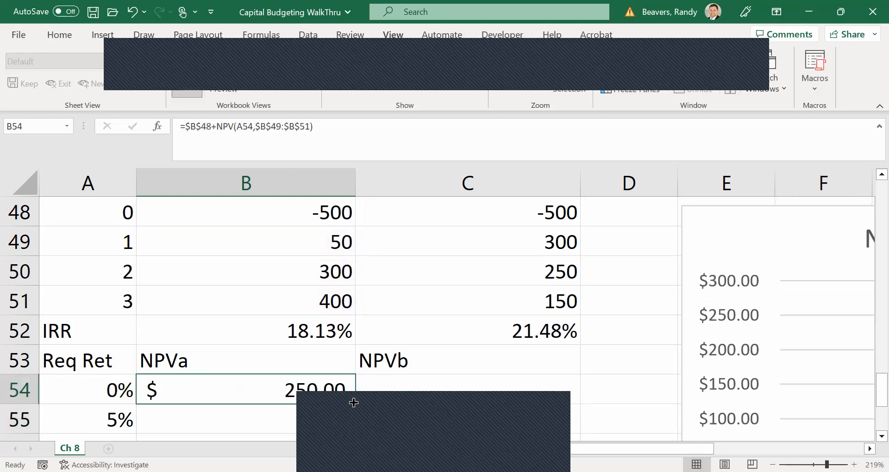
double_click(353, 403)
scroll(360, 377, down, 2)
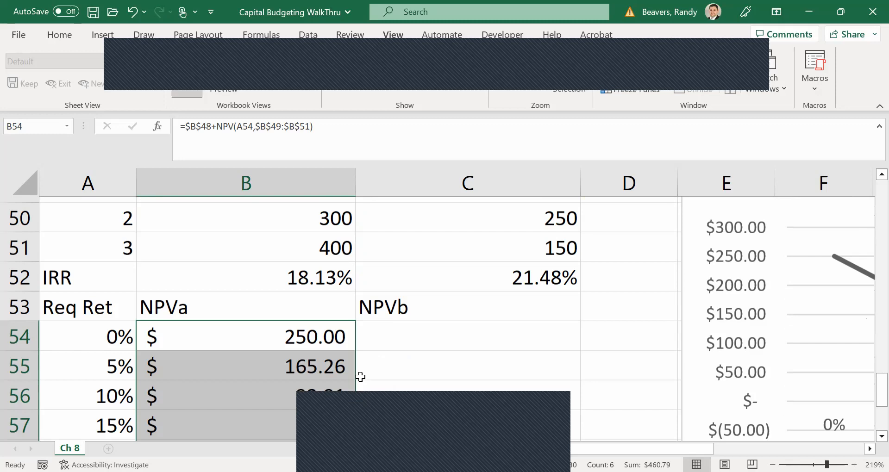
scroll(360, 377, up, 1)
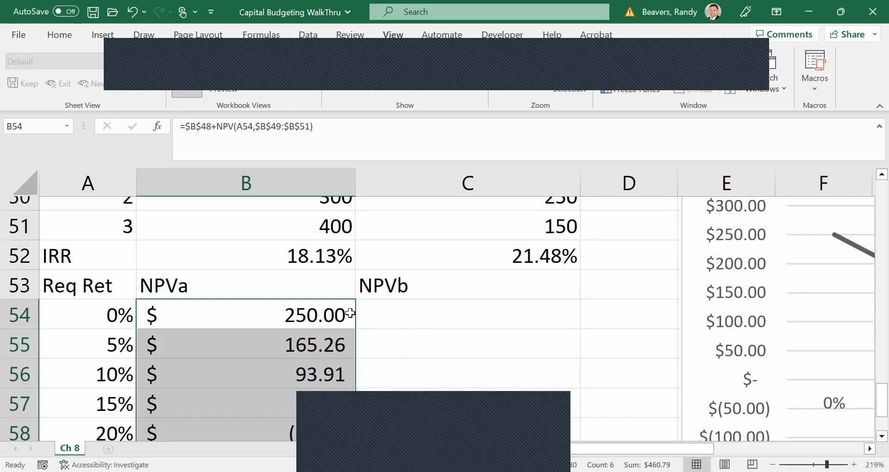
Copy the NPV formula from B54 into the NPVb cell C54 and change its rate reference to A54.
click(332, 317)
key(ctrl+c)
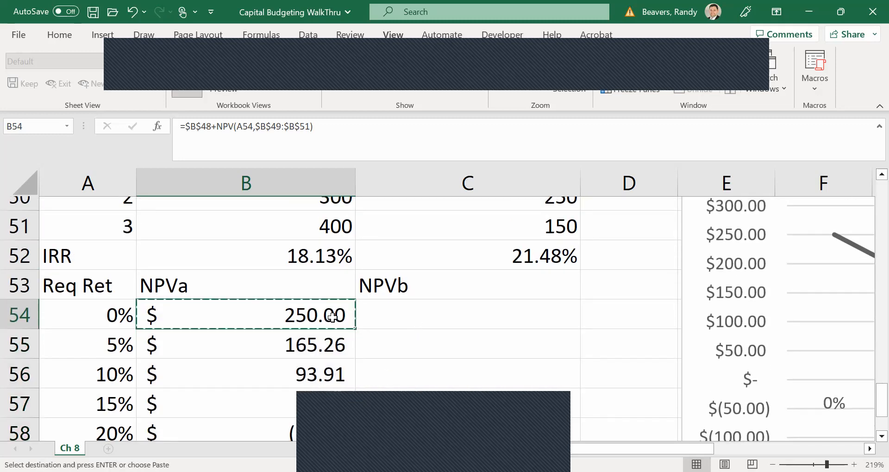
click(397, 314)
key(ctrl+v)
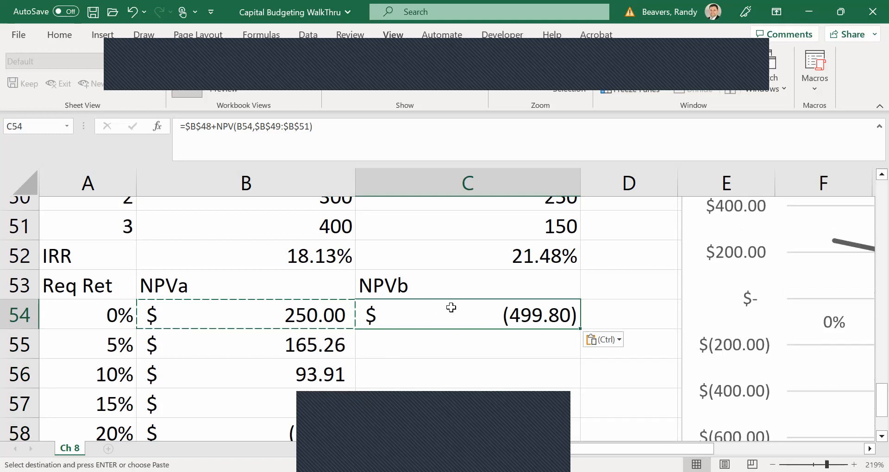
double_click(452, 308)
scroll(475, 369, up, 1)
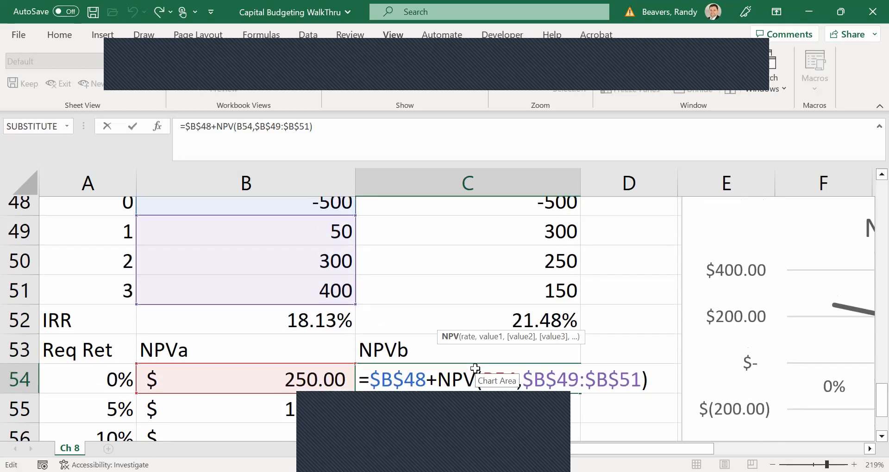
scroll(475, 369, down, 1)
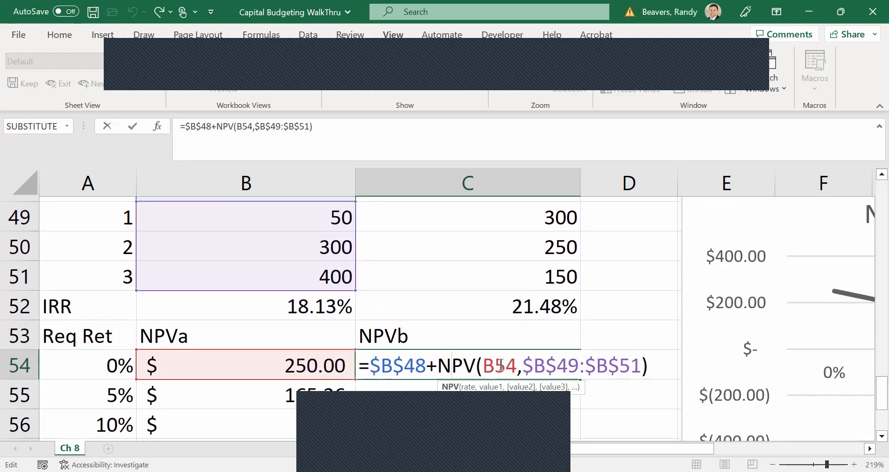
key(BackSpace)
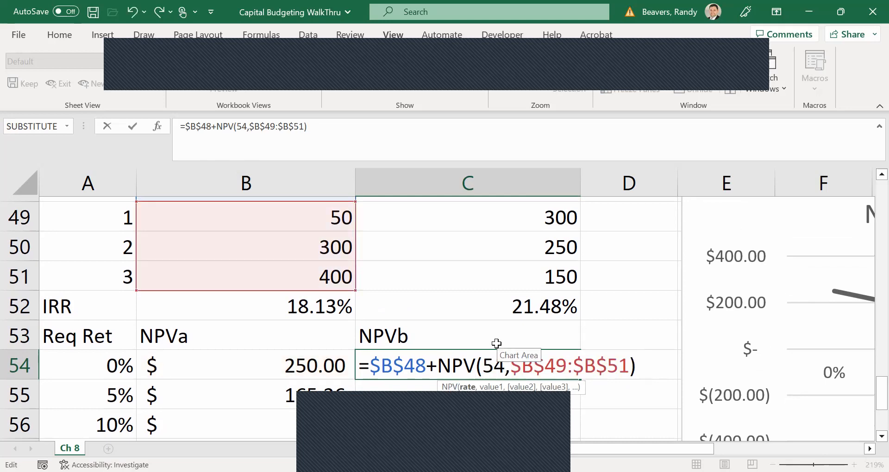
text(A)
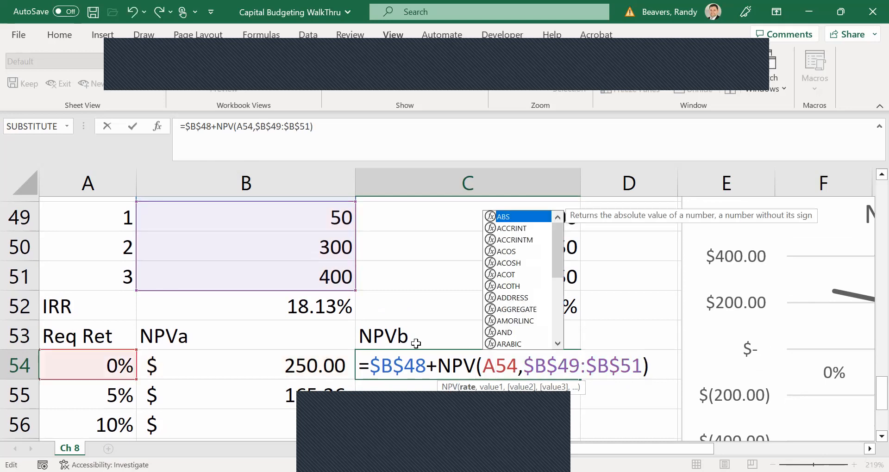
Point the cash flow references in C54 at project B, so the formula reads =$C$48+NPV(A54,$C$49:$C$51).
key(BackSpace)
text(C)
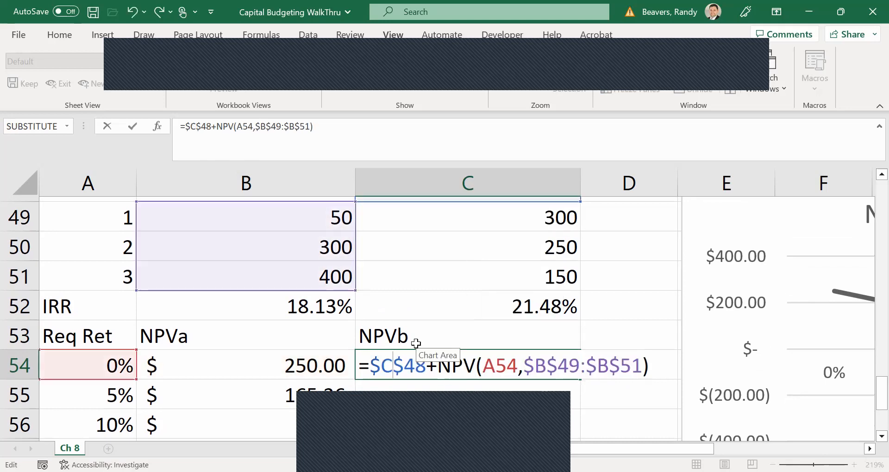
click(543, 368)
key(BackSpace)
text(C)
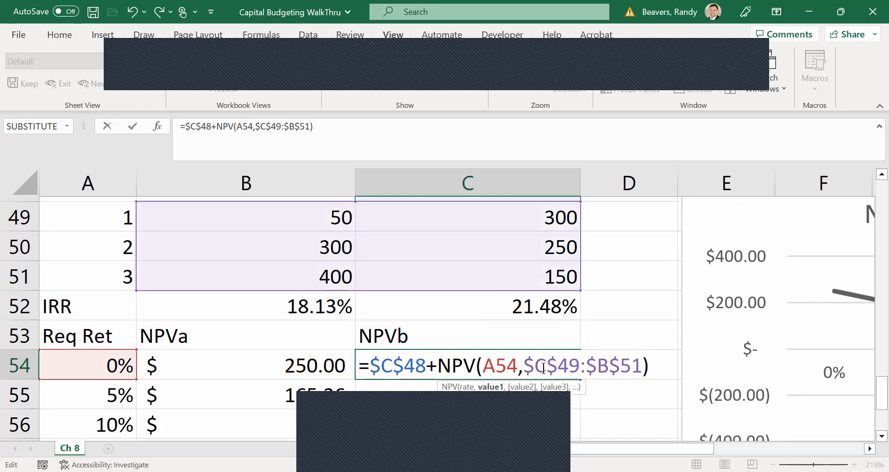
click(609, 366)
key(BackSpace)
text(C)
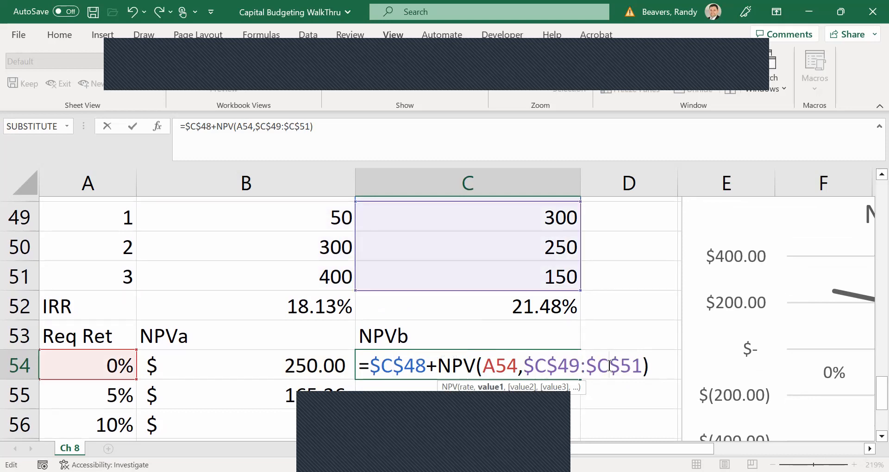
key(Return)
Fill the NPVb formula from C54 down to C59 and view both projects' curves in the NPV chart.
click(575, 370)
double_click(580, 378)
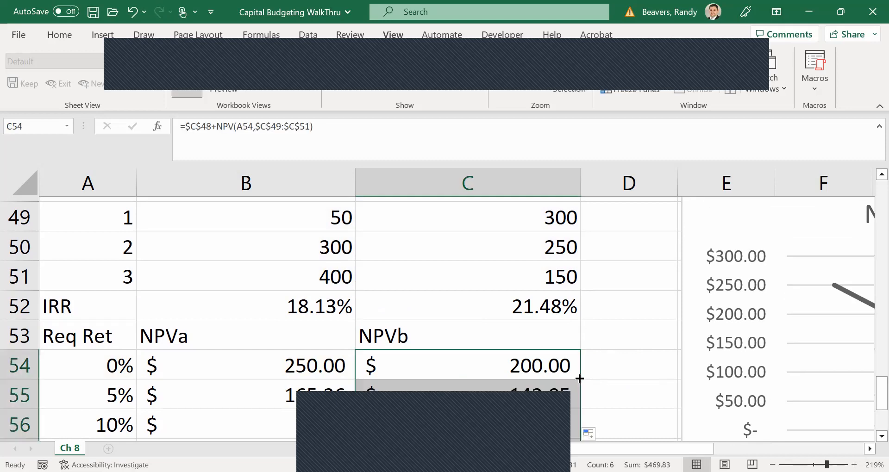
scroll(582, 313, down, 2)
scroll(584, 318, up, 1)
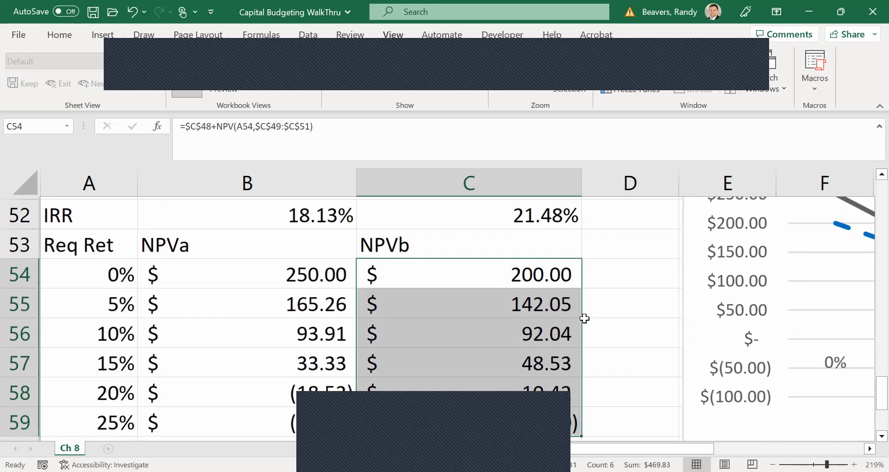
scroll(782, 365, right, 5)
scroll(783, 365, right, 3)
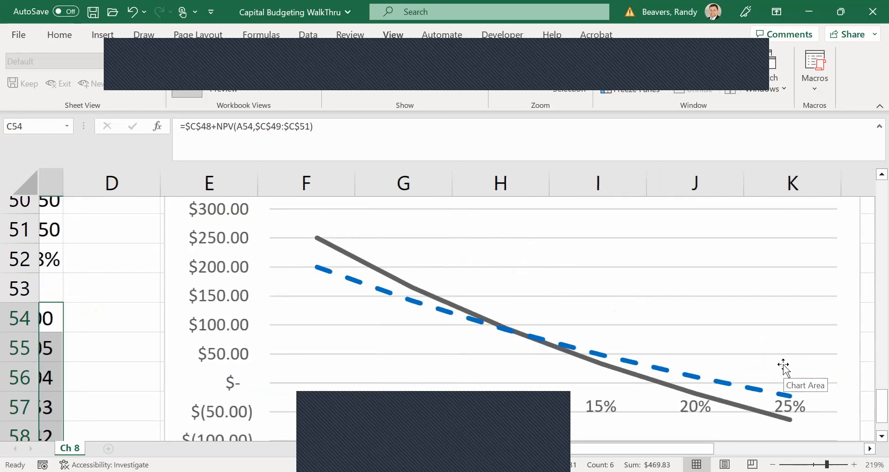
Compare both projects' curves in the NPV chart with the NPVa and NPVb values across the required returns.
scroll(782, 366, up, 3)
scroll(782, 365, down, 2)
scroll(783, 366, down, 1)
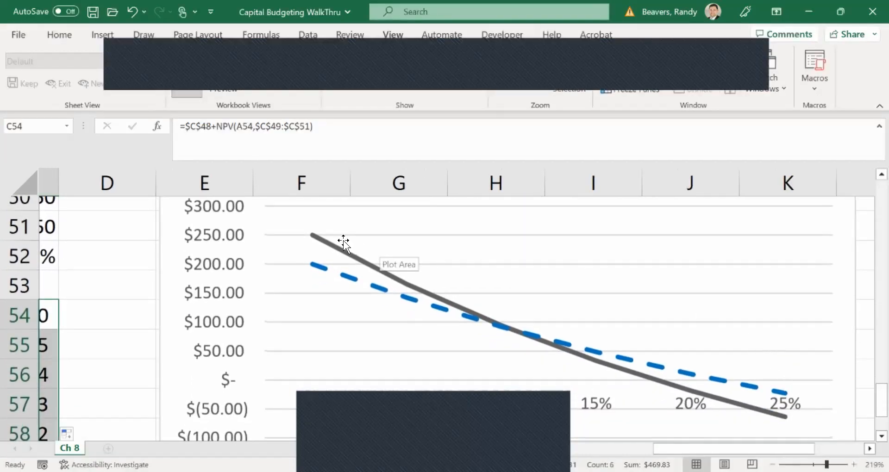
mouse_move(353, 262)
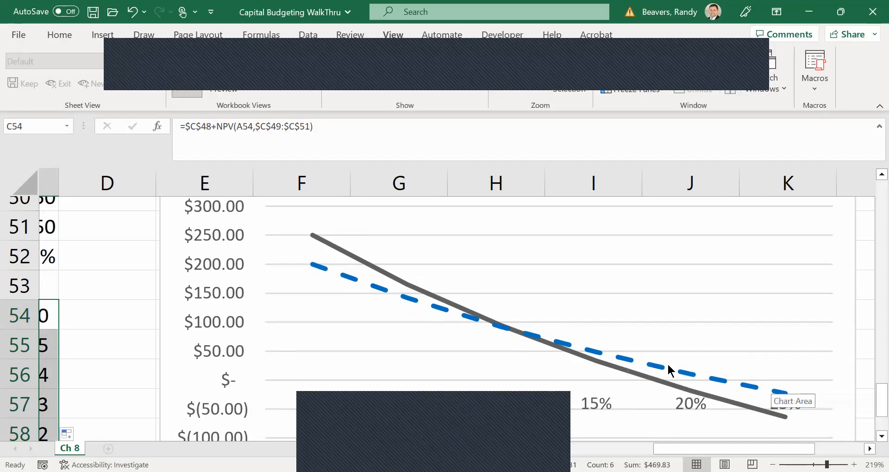
scroll(122, 330, left, 5)
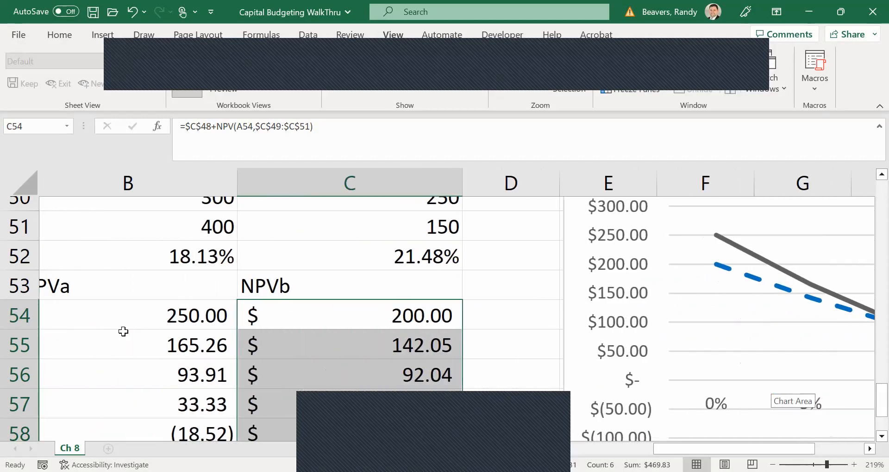
scroll(122, 331, down, 1)
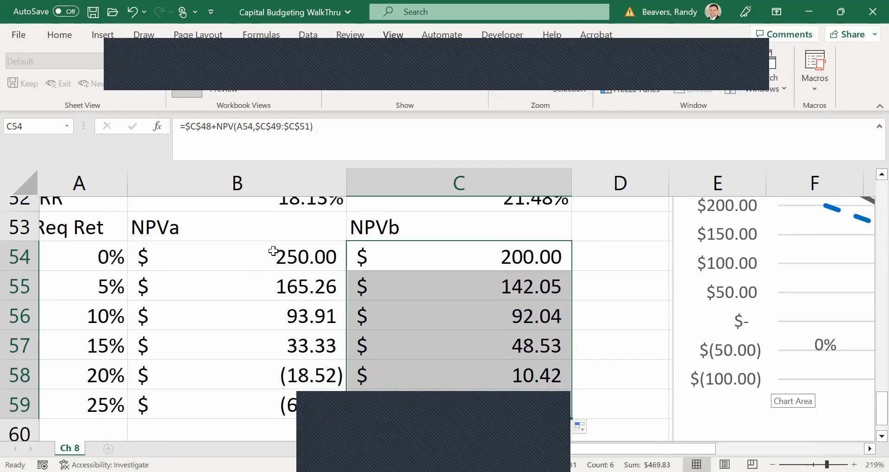
drag(274, 248, 268, 313)
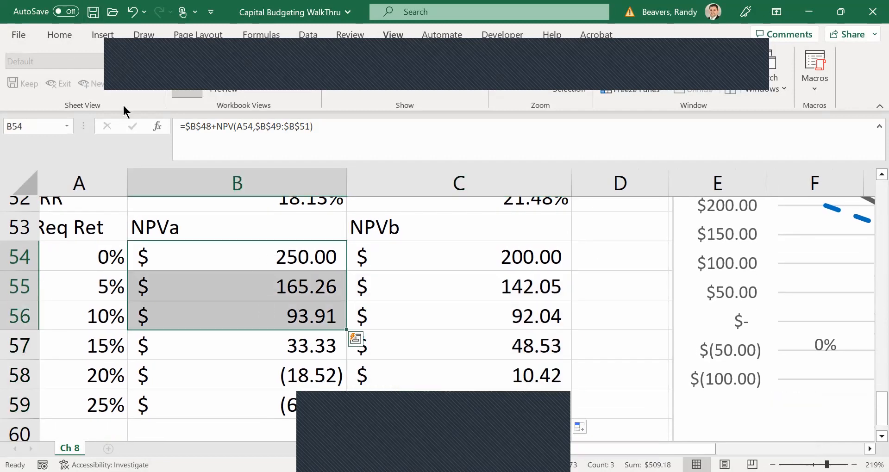
drag(416, 354, 412, 399)
drag(105, 403, 112, 250)
Enter the incremental cash flow for year 0 in D48 as project A minus project B, =B48-C48.
scroll(284, 284, up, 2)
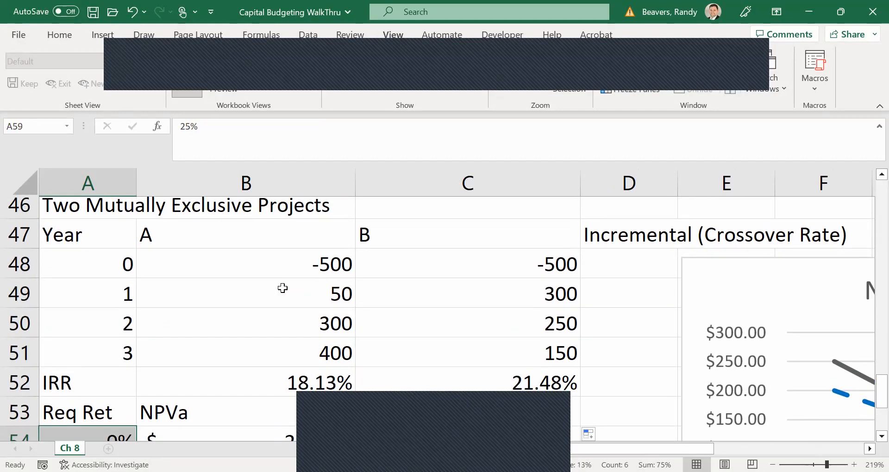
click(638, 271)
text(=)
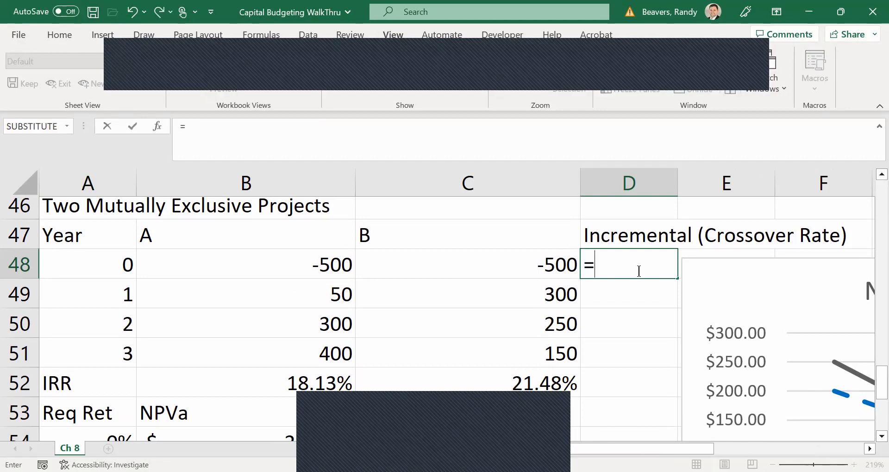
click(311, 269)
text(-)
click(471, 253)
key(Return)
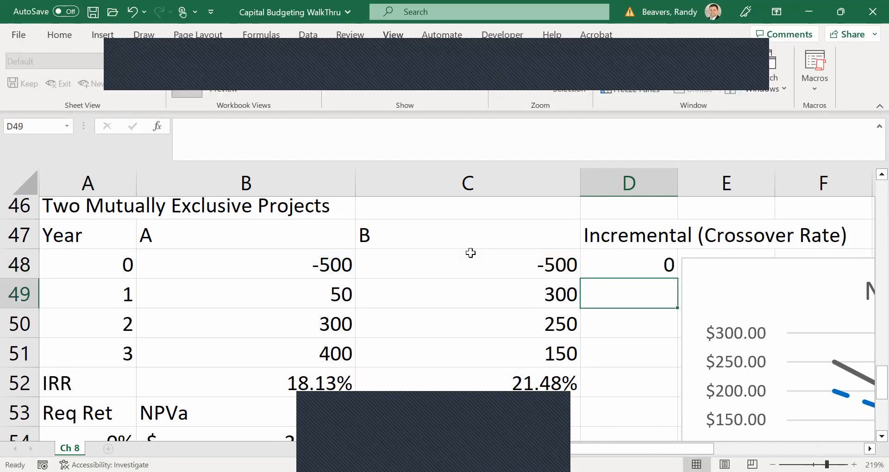
Fill the incremental cash flow formula from D48 down to year 3 in D51 and check the references in the copied formulas.
click(614, 266)
drag(677, 278, 677, 366)
double_click(640, 298)
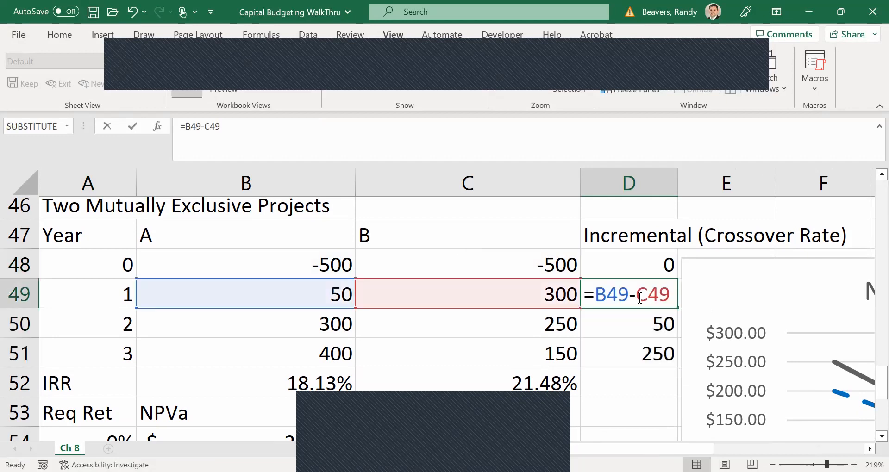
key(Return)
double_click(628, 323)
key(Return)
double_click(620, 358)
key(Return)
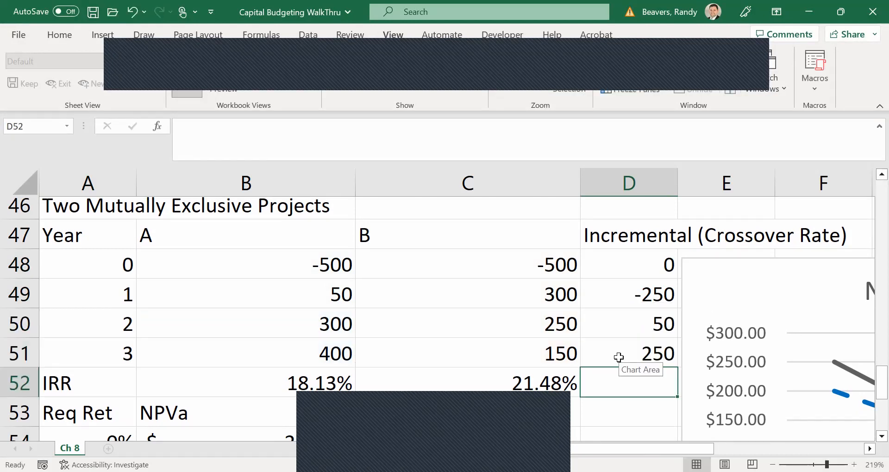
Fill the IRR formula from C52 into D52 to get the crossover rate, and check that it reads =IRR(D48:D51).
text(=)
key(BackSpace)
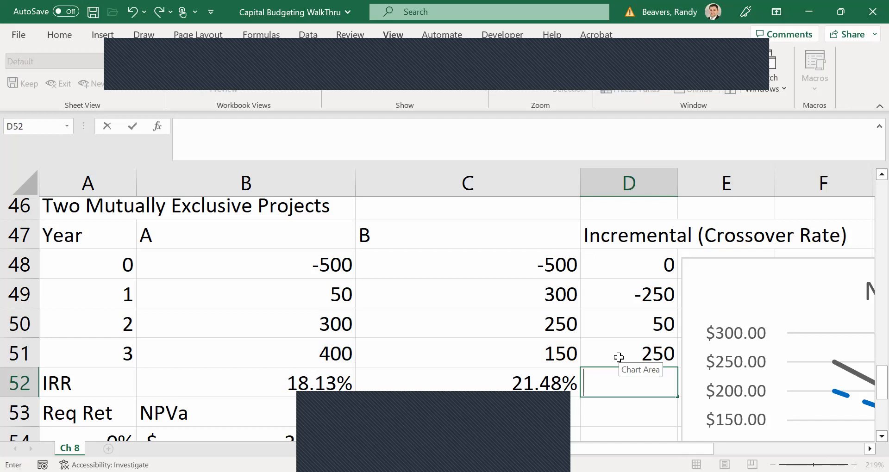
click(554, 388)
drag(579, 398, 647, 391)
click(645, 378)
double_click(644, 379)
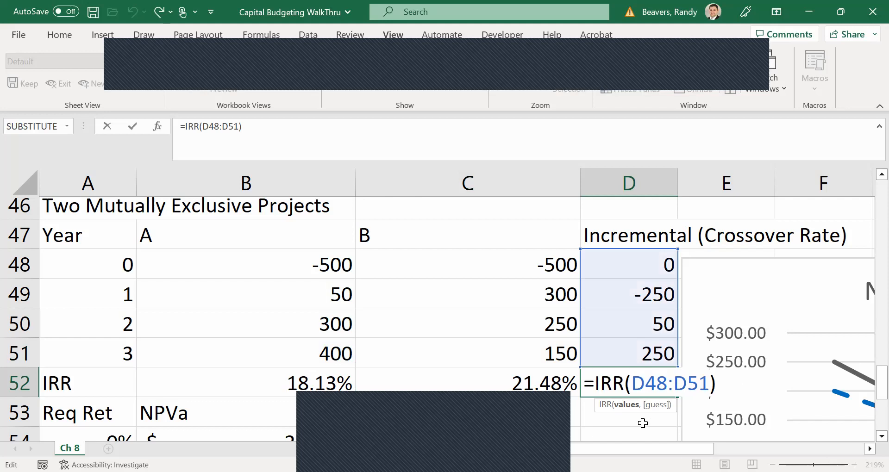
key(Escape)
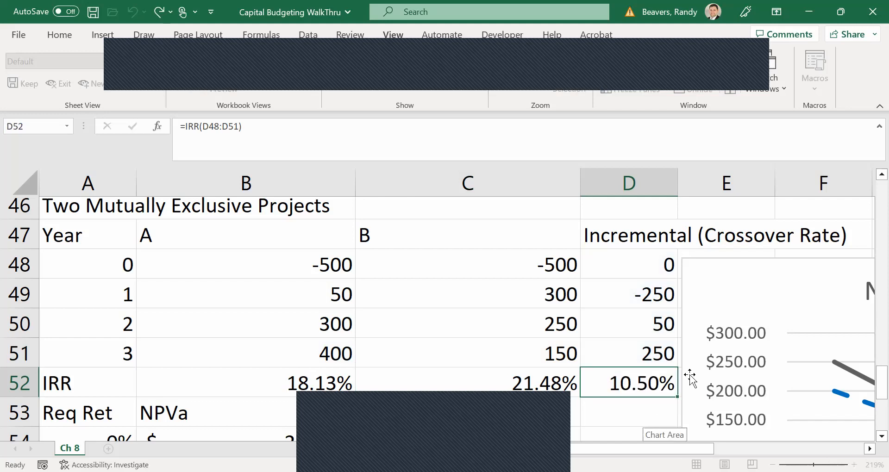
Examine where the two curves cross in the NPV chart, and find the empty NPV Profile table starting at D15.
key(Down)
scroll(689, 375, down, 2)
scroll(690, 377, right, 3)
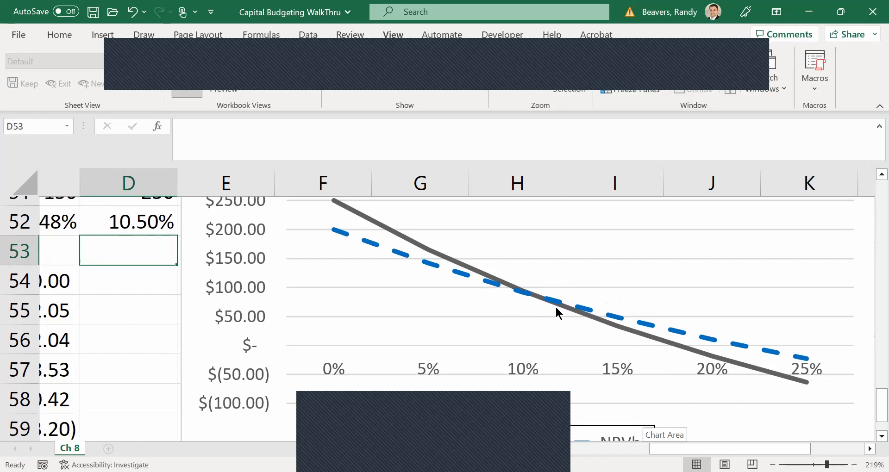
scroll(556, 308, left, 3)
scroll(556, 307, down, 1)
scroll(556, 307, up, 3)
scroll(555, 307, up, 9)
scroll(556, 313, up, 5)
scroll(556, 308, down, 3)
scroll(556, 307, right, 2)
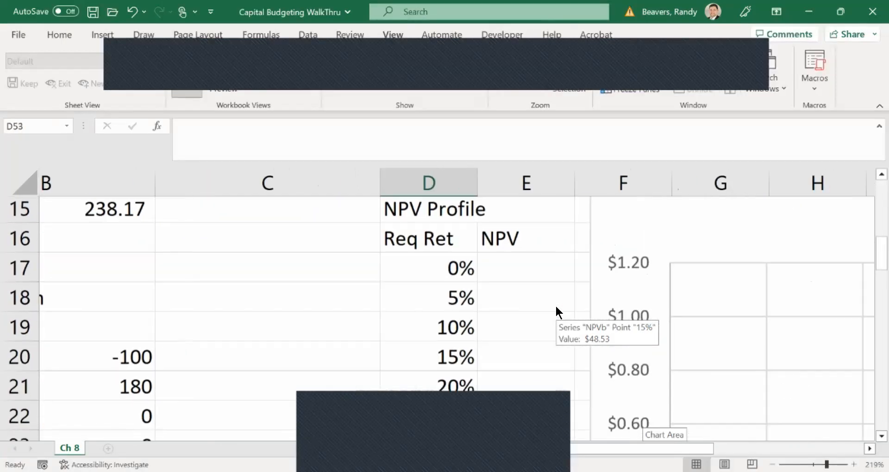
scroll(556, 308, down, 1)
scroll(556, 308, right, 2)
scroll(556, 307, up, 2)
scroll(556, 308, left, 4)
scroll(556, 307, up, 2)
scroll(556, 307, down, 2)
scroll(556, 308, up, 1)
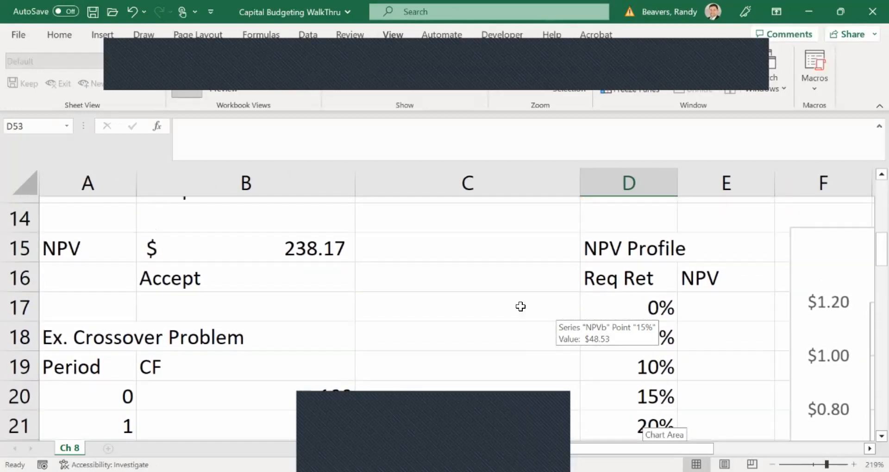
Copy the formula text =B6+NPV(B12,B7:B9) from B15 into E17, the 0% row of the NPV Profile table.
click(251, 253)
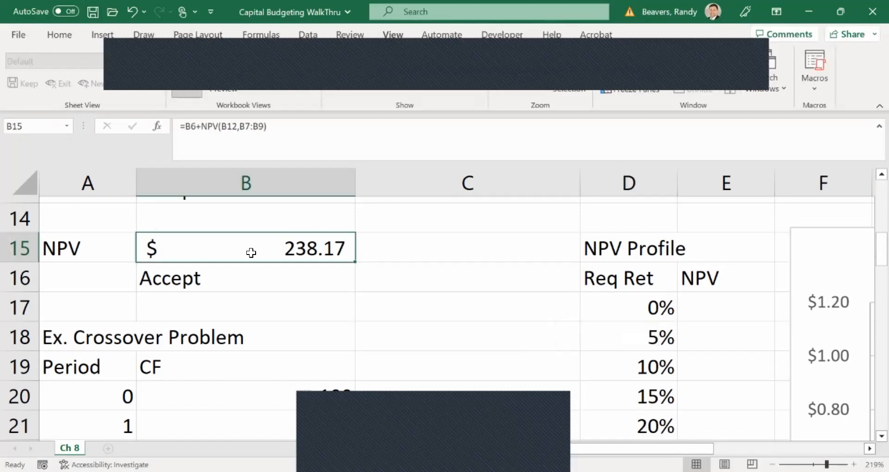
key(ctrl+c)
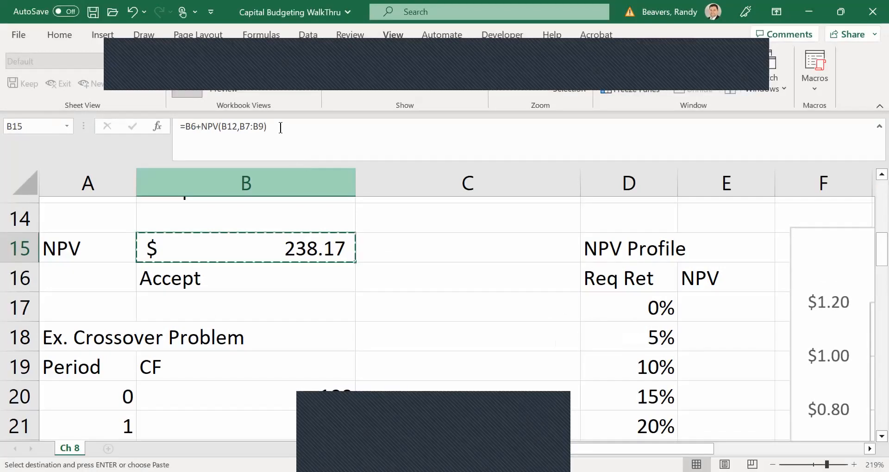
drag(280, 128, 177, 128)
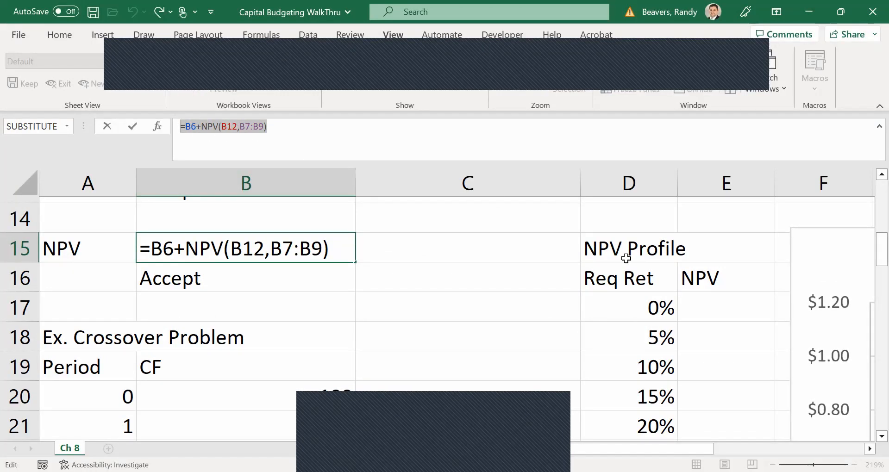
key(Return)
click(691, 304)
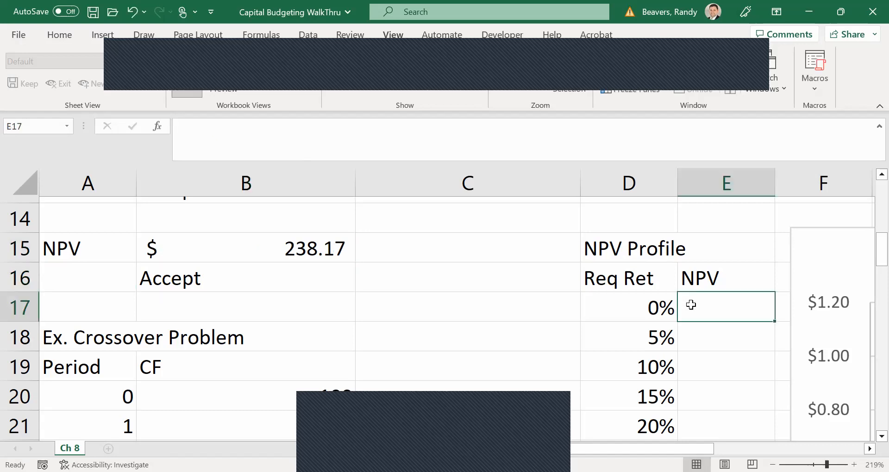
key(ctrl+v)
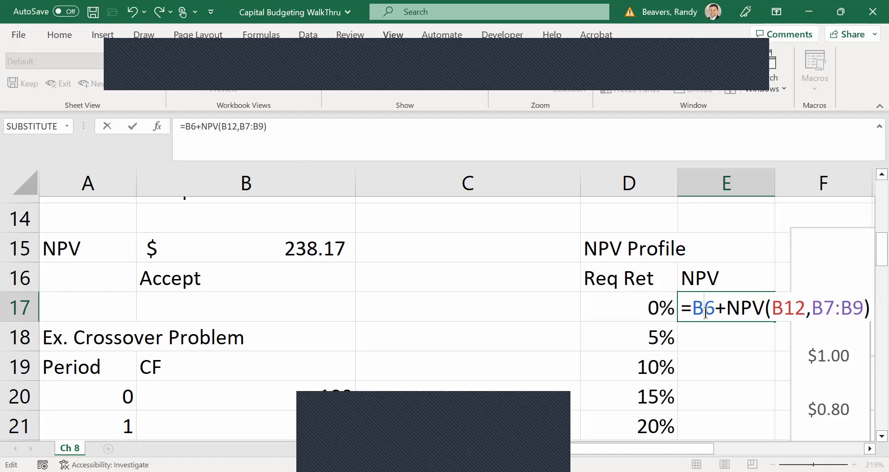
Make the cash flow references in the E17 formula absolute, as $B$6 and $B$7:$B$9.
key(F4)
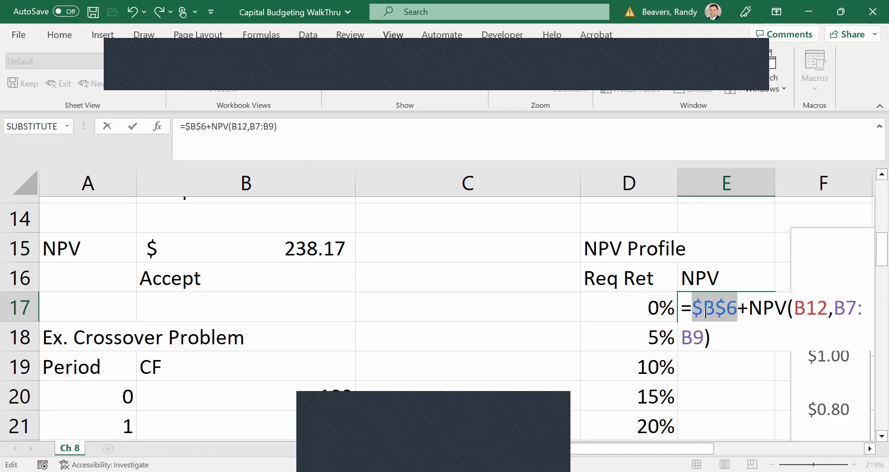
click(833, 307)
drag(835, 307, 702, 335)
key(F4)
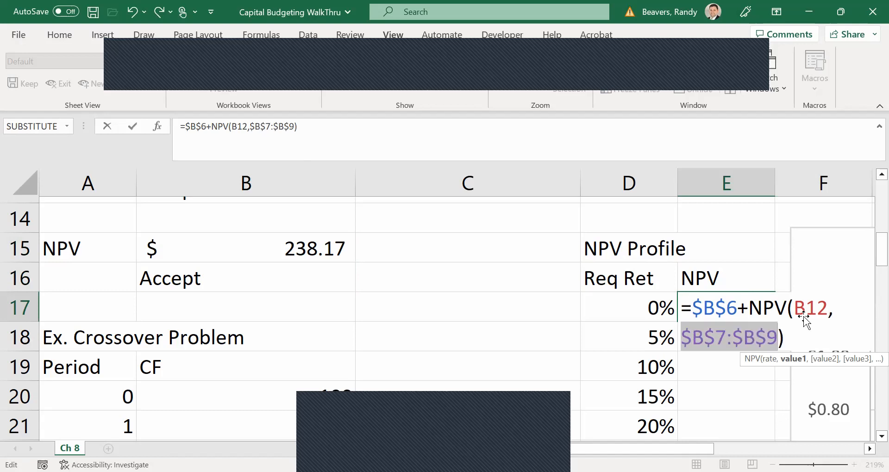
Replace the rate reference in E17 with D17, so the formula reads =$B$6+NPV(D17,$B$7:$B$9).
click(805, 308)
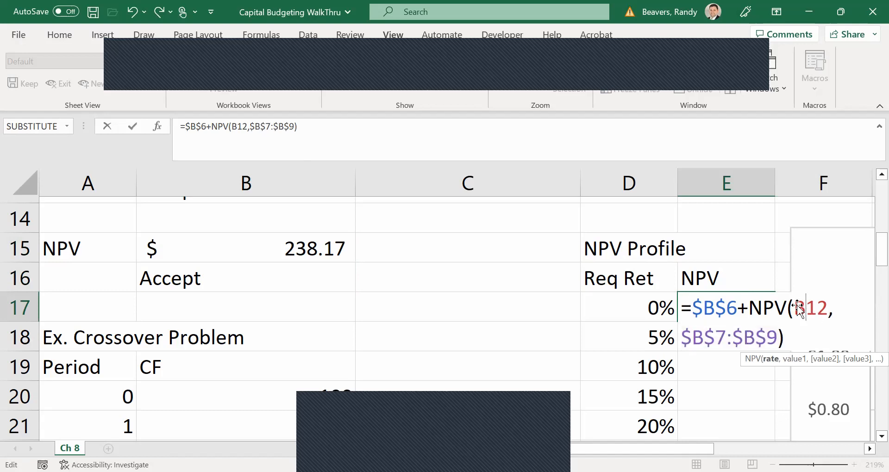
drag(794, 308, 827, 306)
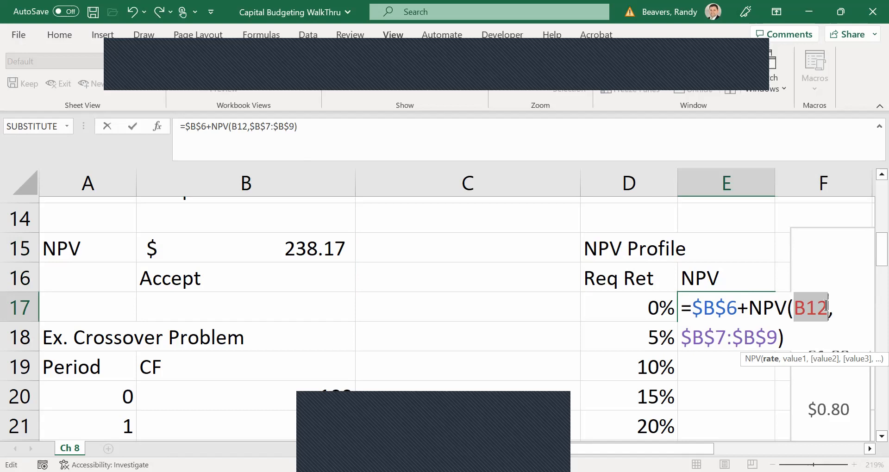
key(BackSpace)
click(642, 308)
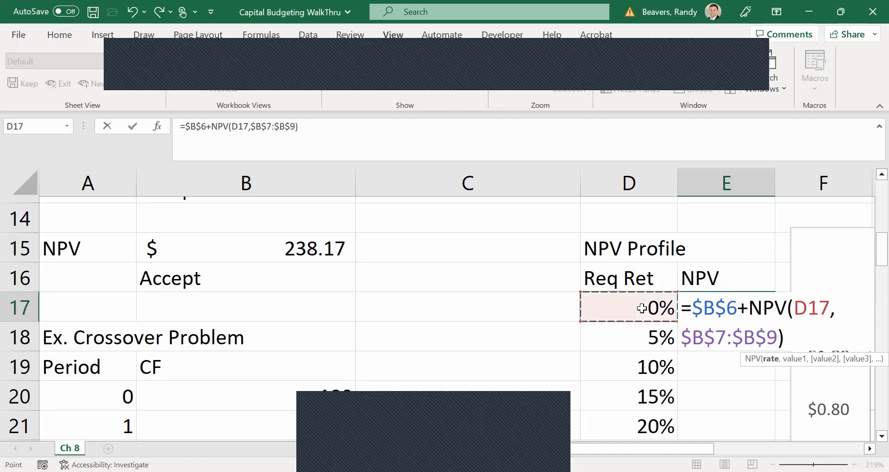
key(Return)
Fill the NPV formula from E17 down to the 25% row in E22 and autofit the width of column E.
click(757, 314)
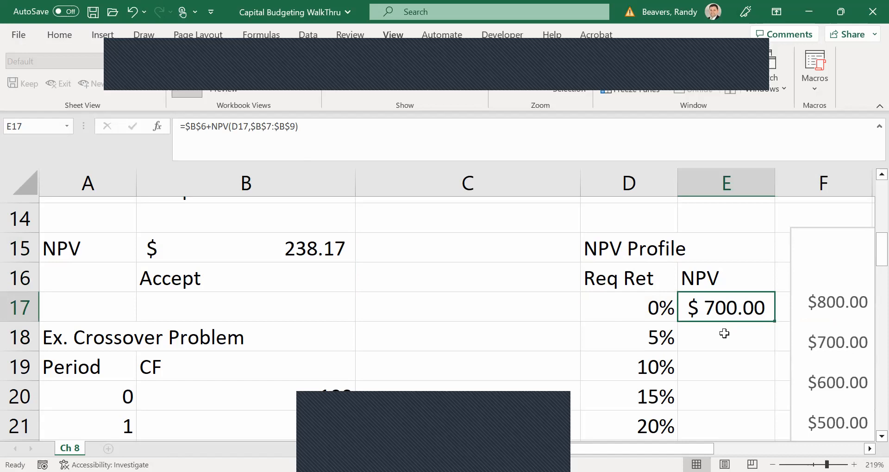
double_click(774, 322)
double_click(775, 186)
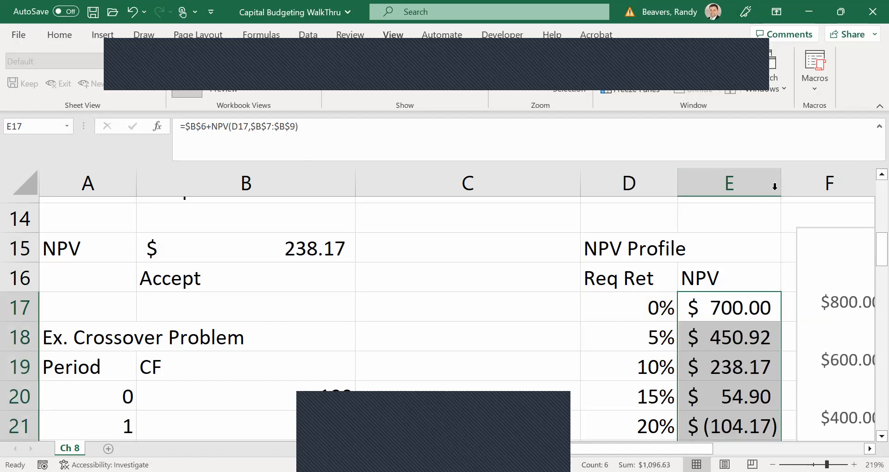
Examine the NPV profile chart and check the cell references in the E17 and E22 formulas.
scroll(727, 306, down, 1)
scroll(727, 306, down, 1)
scroll(726, 306, right, 3)
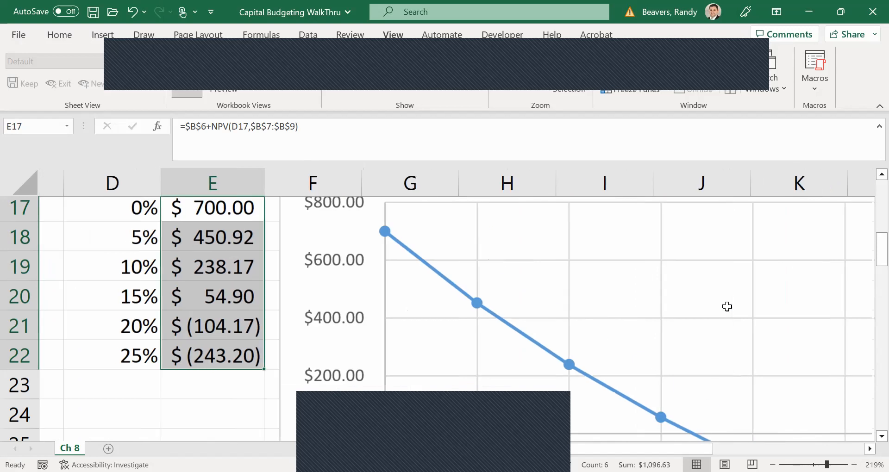
scroll(727, 307, down, 1)
scroll(727, 307, down, 1)
scroll(727, 306, up, 3)
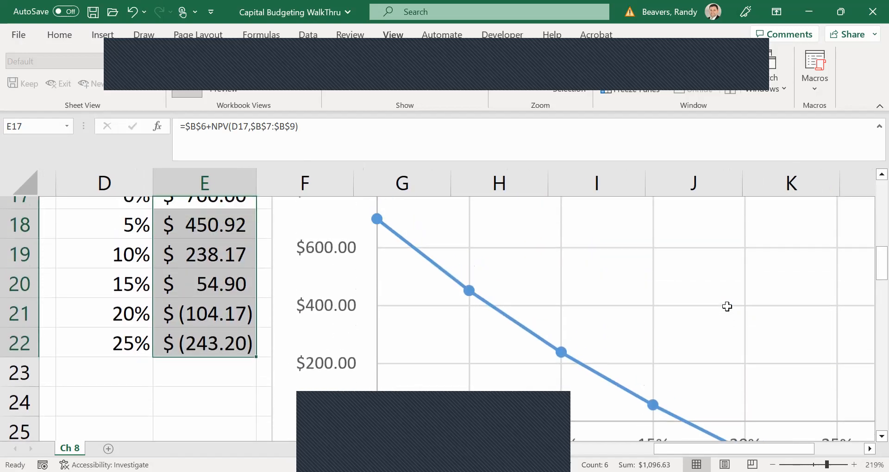
scroll(727, 306, left, 3)
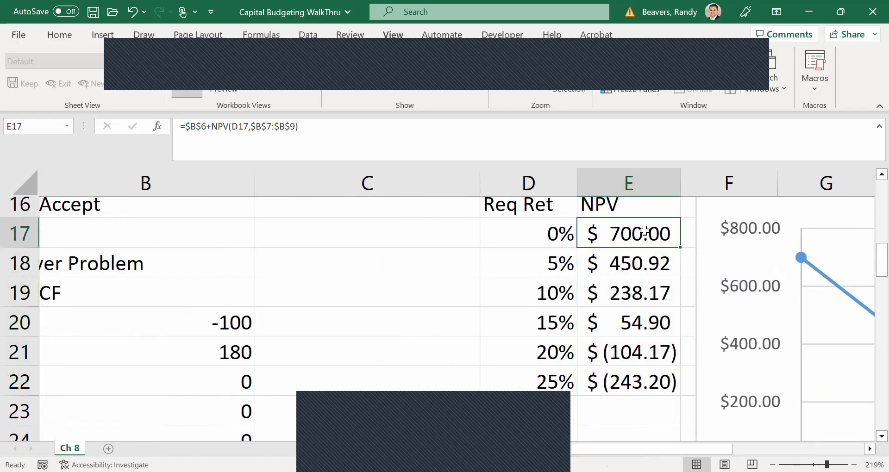
double_click(643, 231)
key(Return)
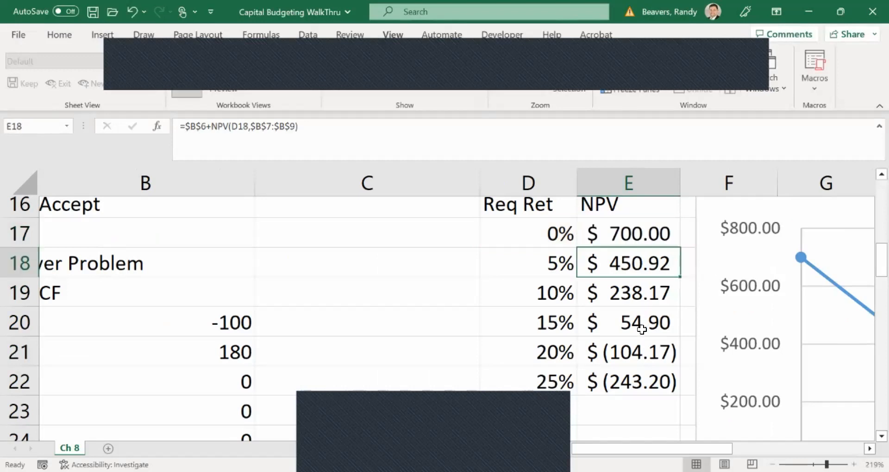
double_click(628, 372)
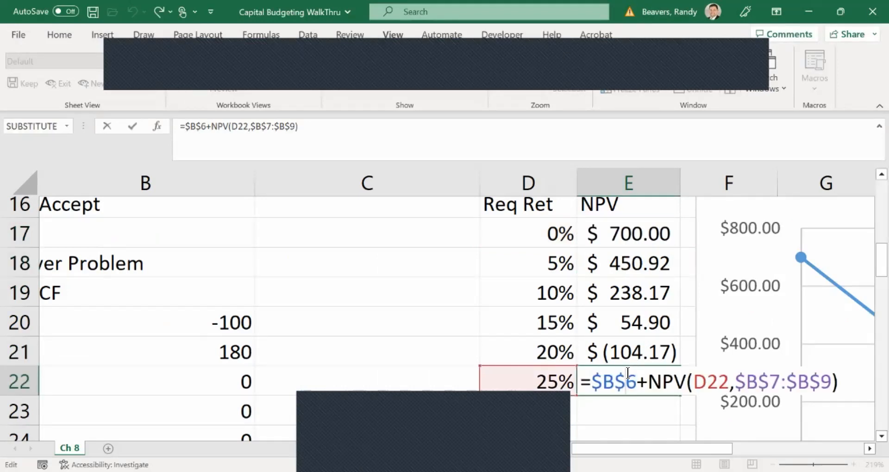
key(Return)
Return to the Jim's Printing payback problem at the start of the sheet and select cell A4.
scroll(628, 372, left, 3)
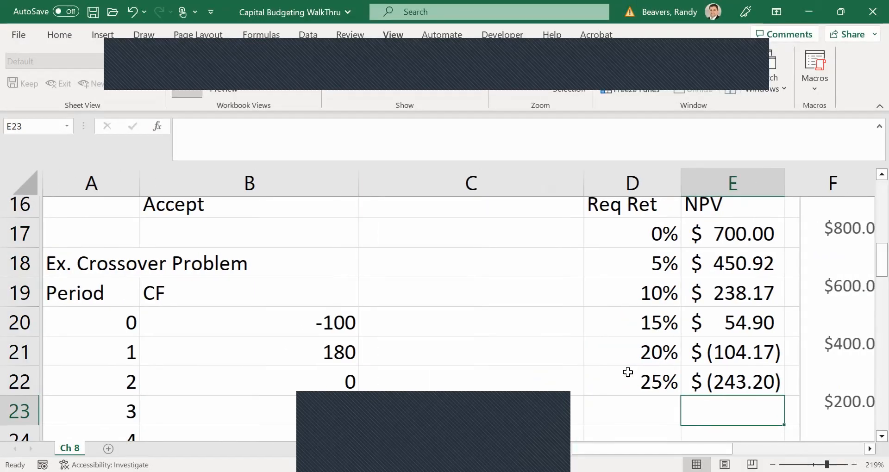
scroll(627, 372, up, 5)
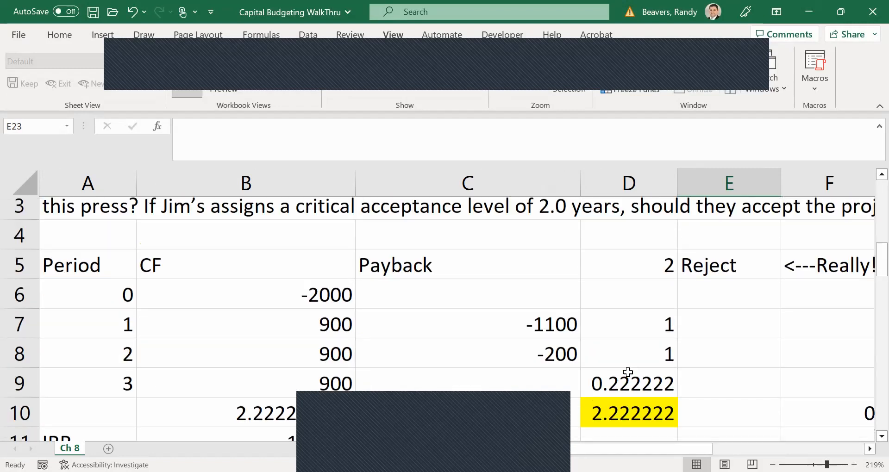
click(109, 297)
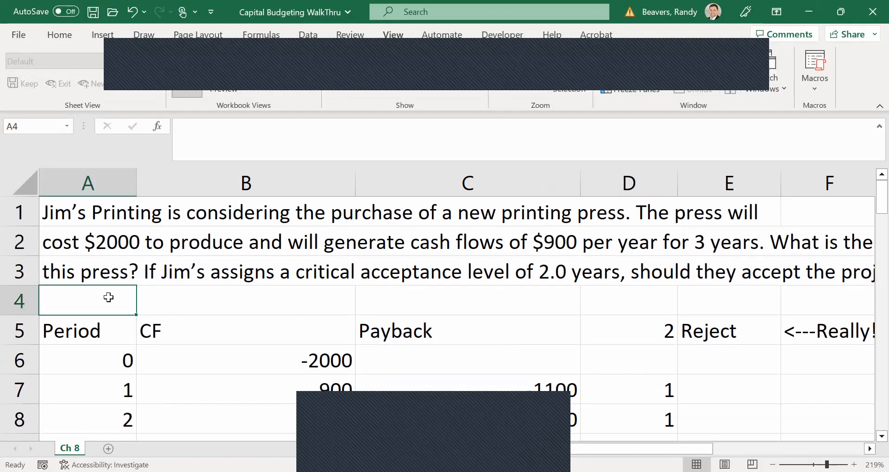